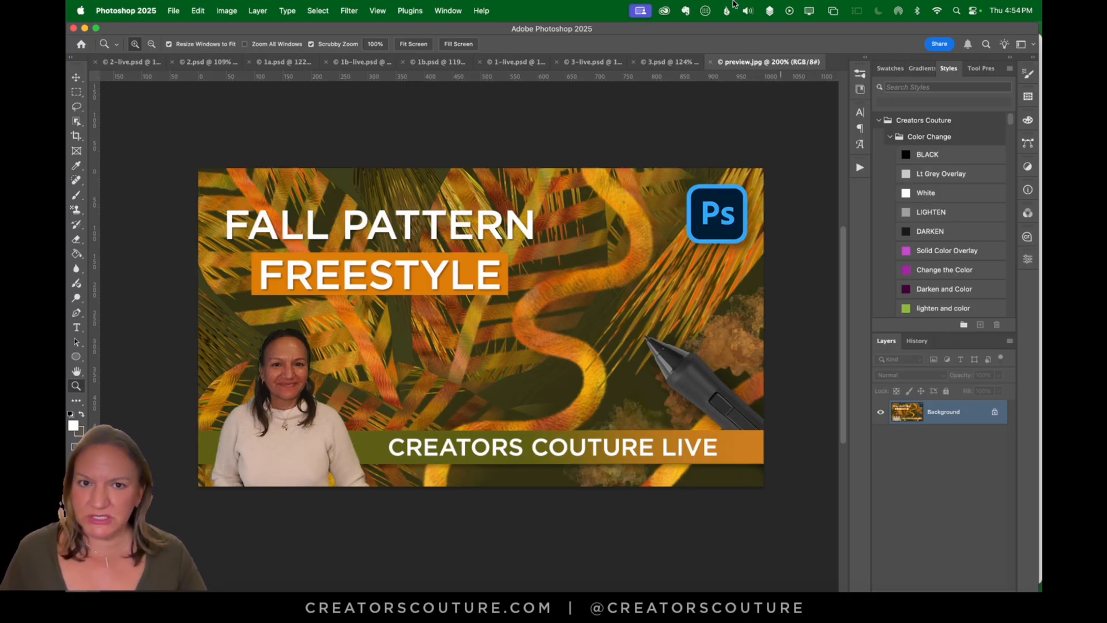
Step: Review the overlapping-leaf pattern in 3.psd and the leaf painting in 3-live.psd
{"action": "left_click", "coordinate": [860, 74]}
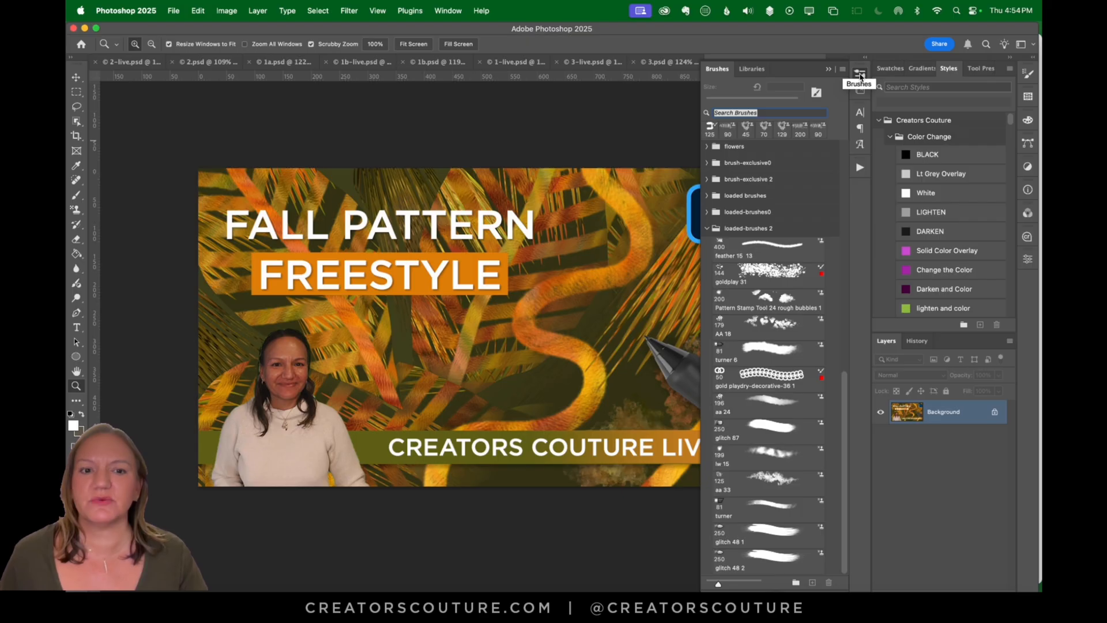
{"action": "left_click", "coordinate": [860, 74]}
{"action": "left_click", "coordinate": [662, 65]}
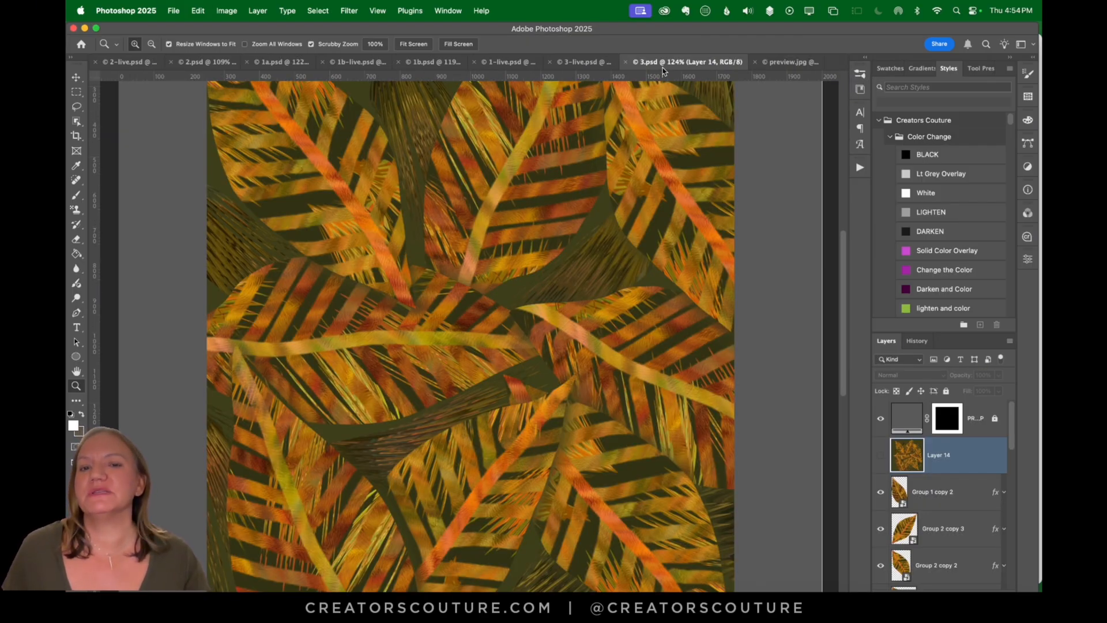
{"action": "left_click", "coordinate": [590, 66]}
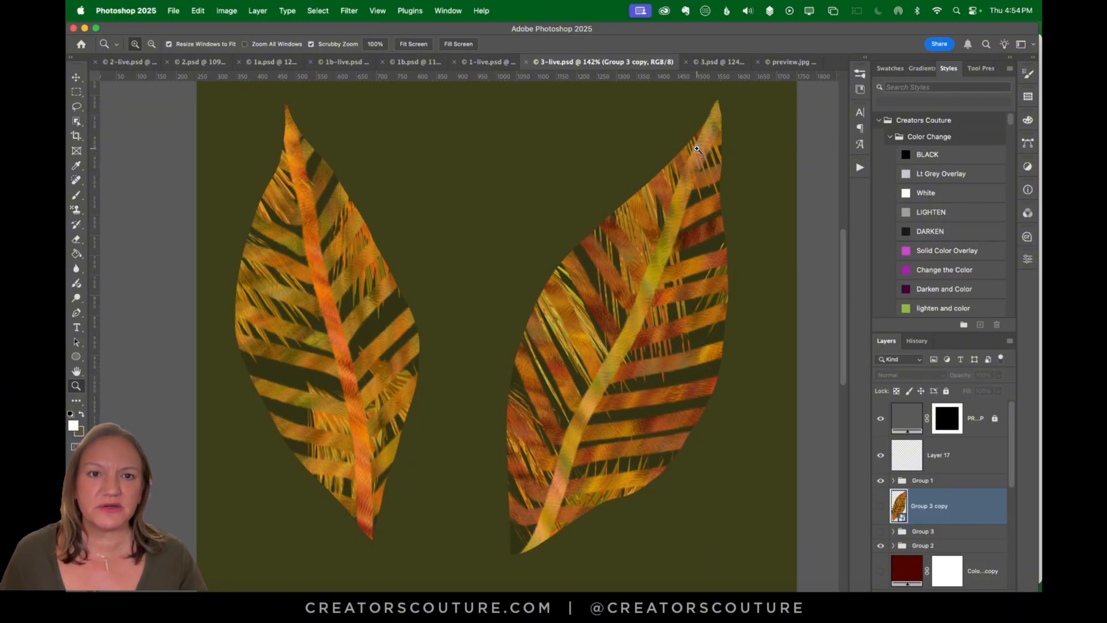
{"action": "left_click", "coordinate": [719, 62]}
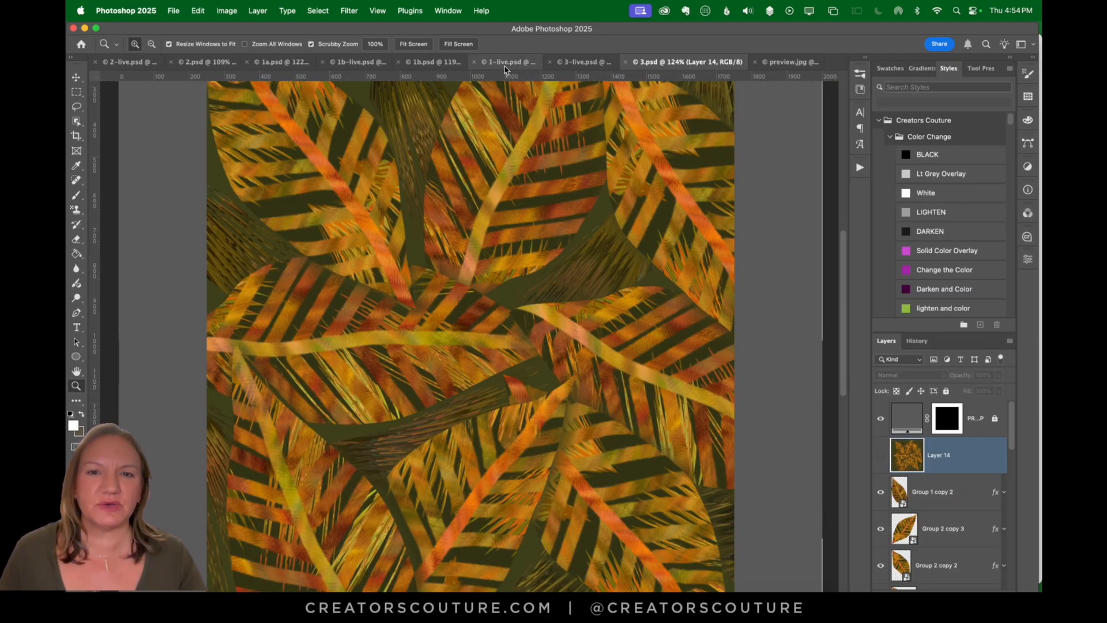
{"action": "left_click", "coordinate": [579, 64]}
Step: Compare the feathered stripe and woven pattern versions in 1-live.psd, 1b.psd, 1b-live.psd and 1a.psd
{"action": "left_click", "coordinate": [498, 64]}
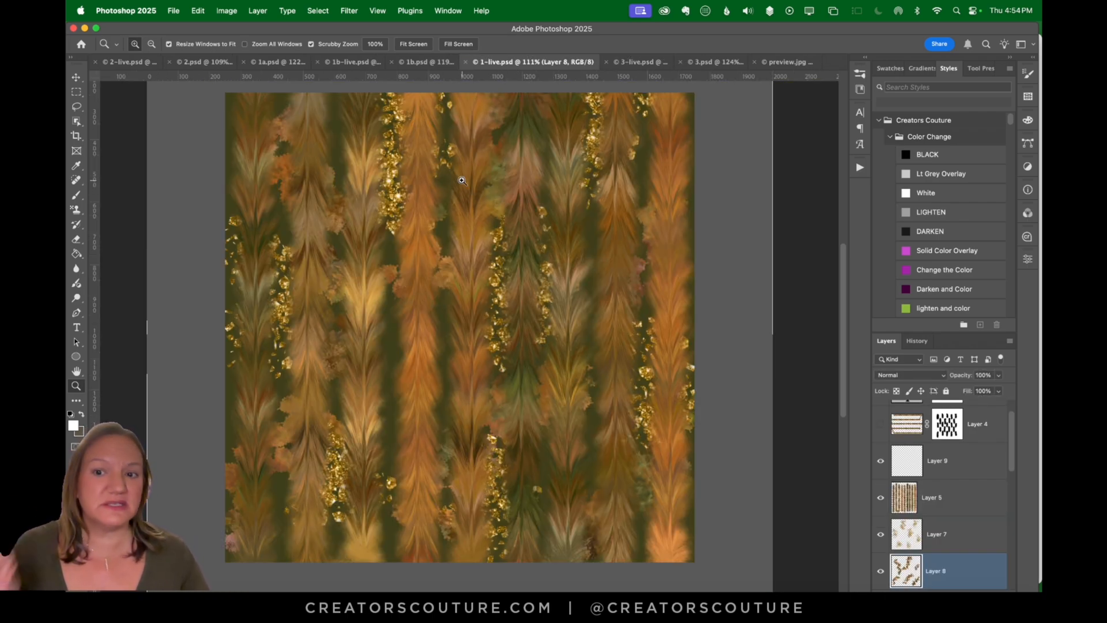
{"action": "left_click_drag", "start_coordinate": [350, 237], "coordinate": [370, 286]}
{"action": "left_click", "coordinate": [428, 61]}
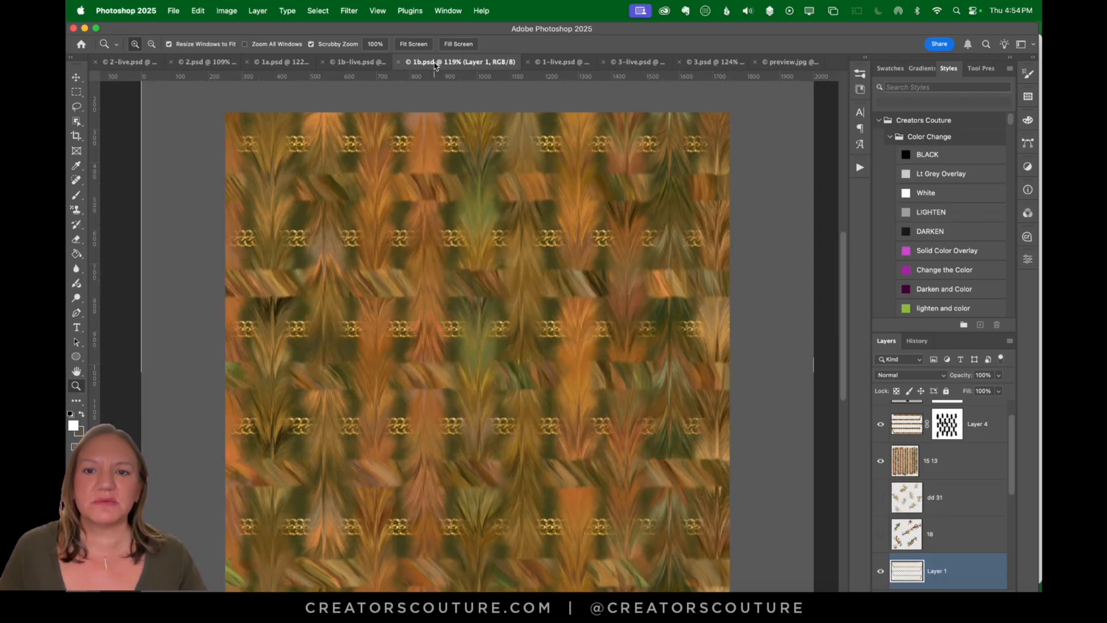
{"action": "mouse_move", "coordinate": [513, 239]}
{"action": "left_mouse_down"}
{"action": "mouse_move", "coordinate": [522, 241]}
{"action": "mouse_move", "coordinate": [500, 252]}
{"action": "left_mouse_up"}
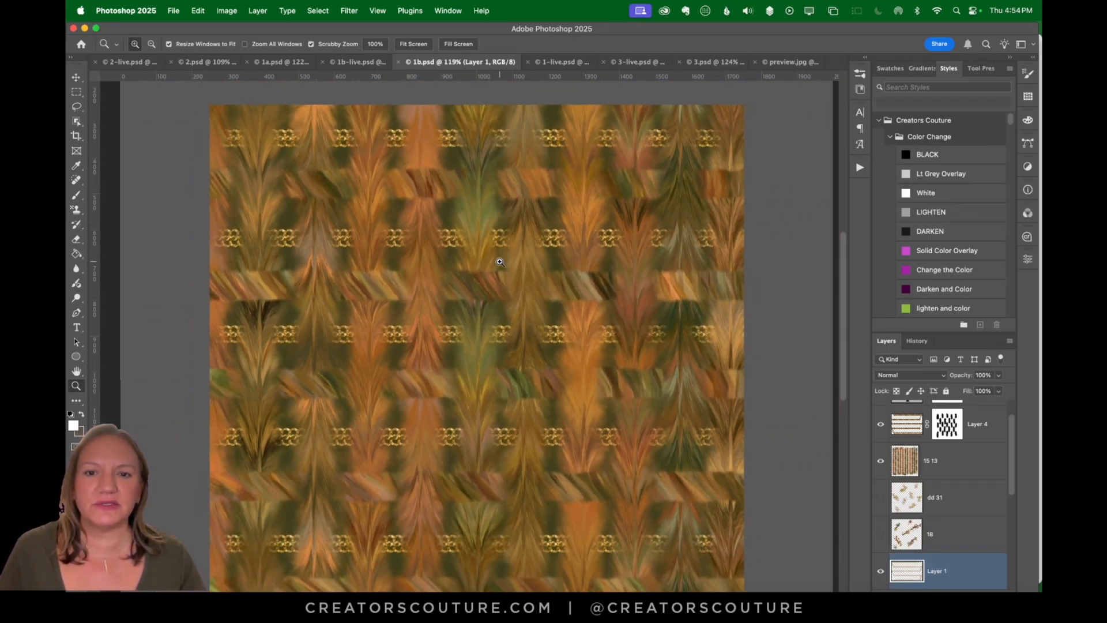
{"action": "left_click", "coordinate": [372, 64]}
{"action": "left_click_drag", "start_coordinate": [573, 308], "coordinate": [544, 208]}
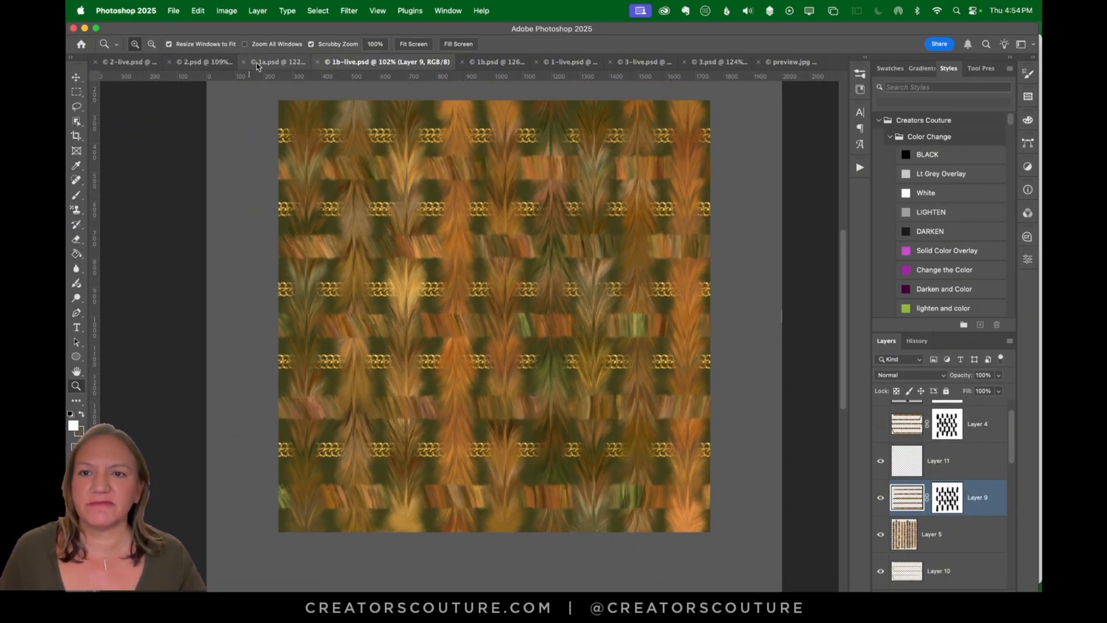
{"action": "left_click", "coordinate": [274, 64]}
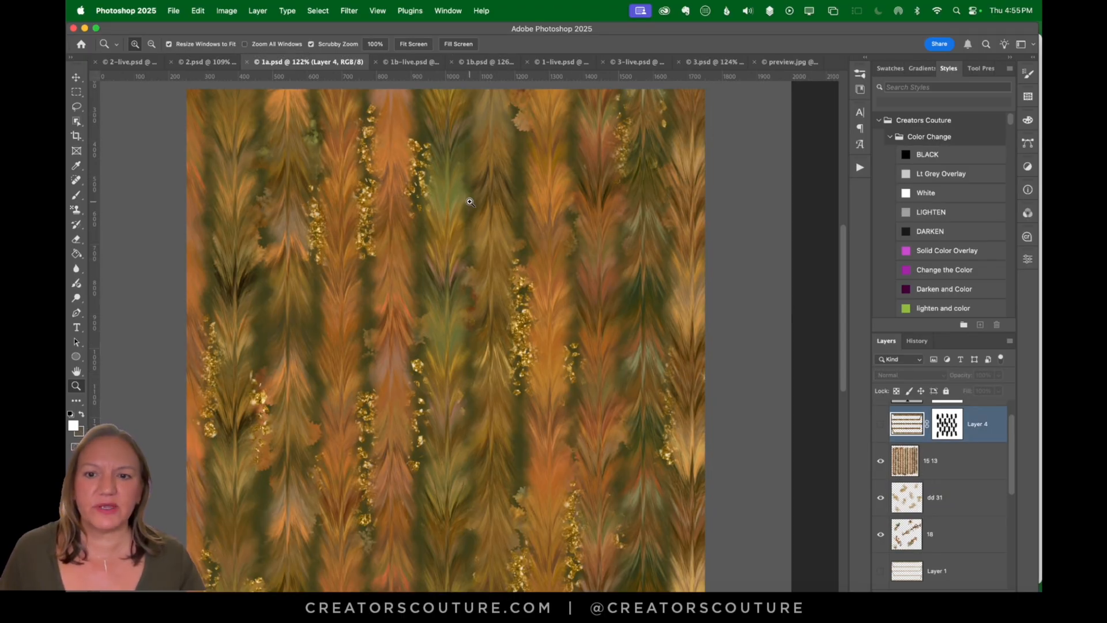
{"action": "left_click", "coordinate": [539, 64]}
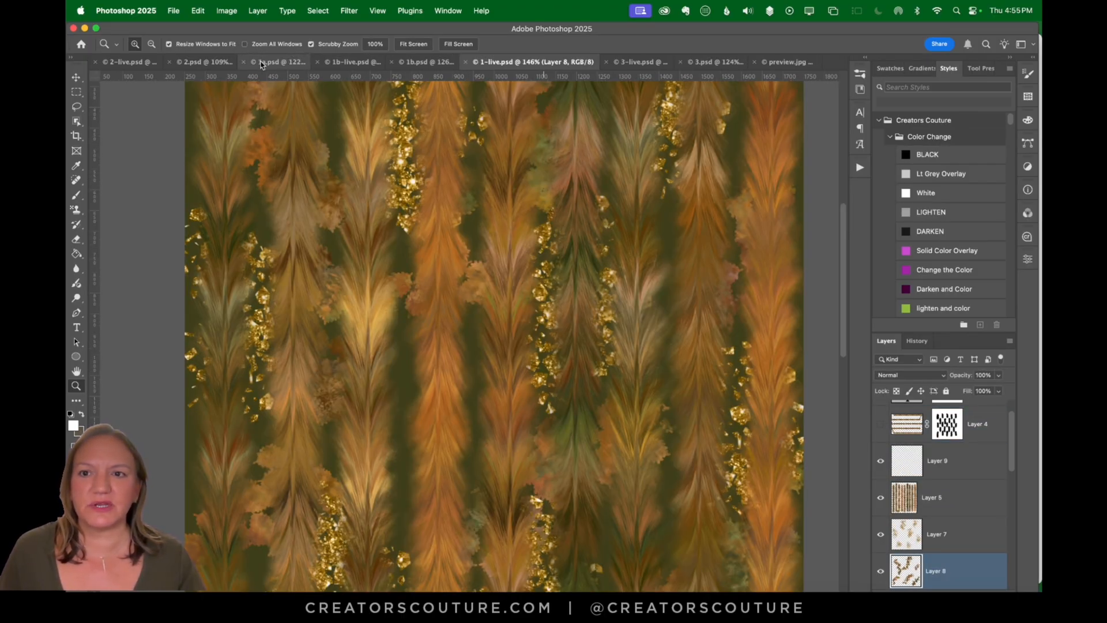
{"action": "left_click", "coordinate": [261, 63]}
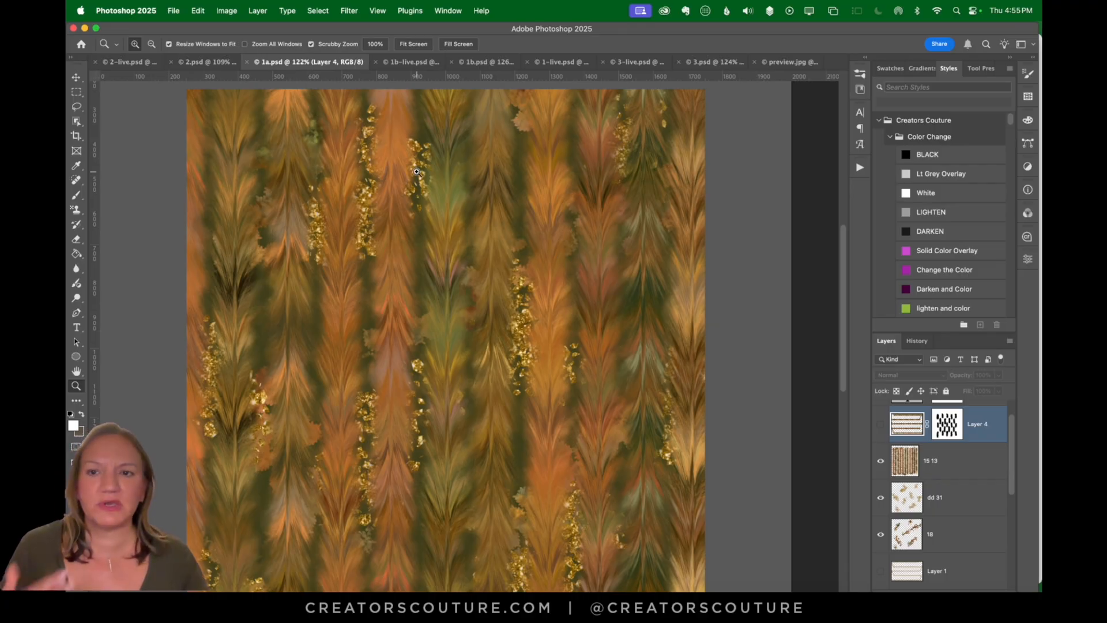
{"action": "mouse_move", "coordinate": [491, 249]}
{"action": "left_mouse_down"}
{"action": "mouse_move", "coordinate": [567, 248]}
{"action": "mouse_move", "coordinate": [498, 249]}
{"action": "left_mouse_up"}
Step: Inspect the dark red pattern in 2.psd, including its lower part, and switch to 2-live.psd
{"action": "left_click", "coordinate": [205, 62]}
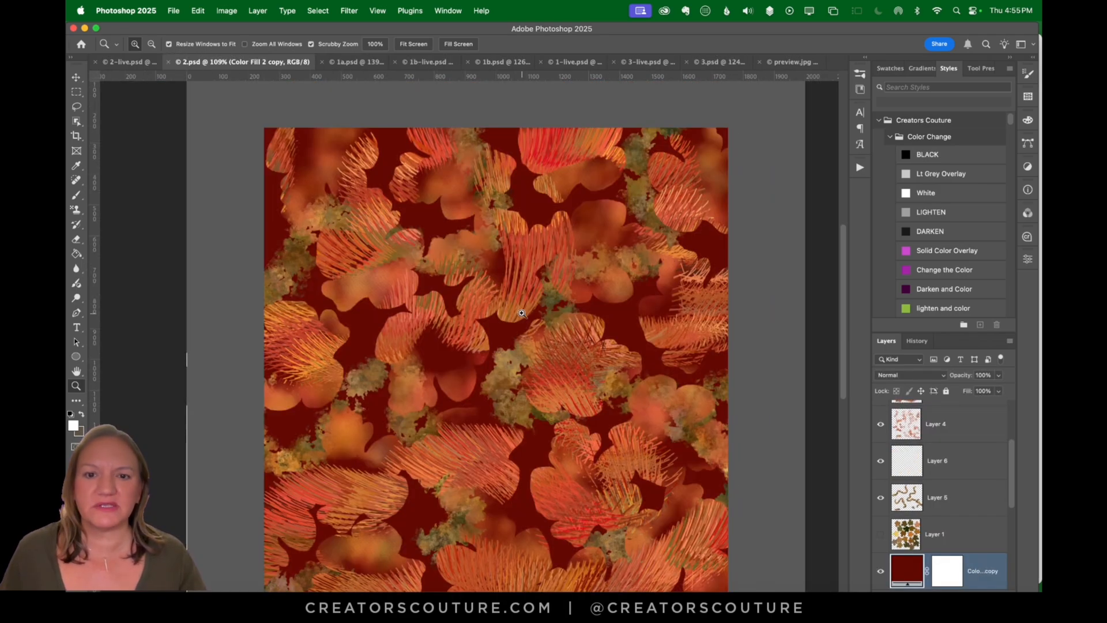
{"action": "scroll", "coordinate": [522, 313], "scroll_direction": "down", "scroll_amount": 2}
{"action": "scroll", "coordinate": [517, 309], "scroll_direction": "right", "scroll_amount": 2}
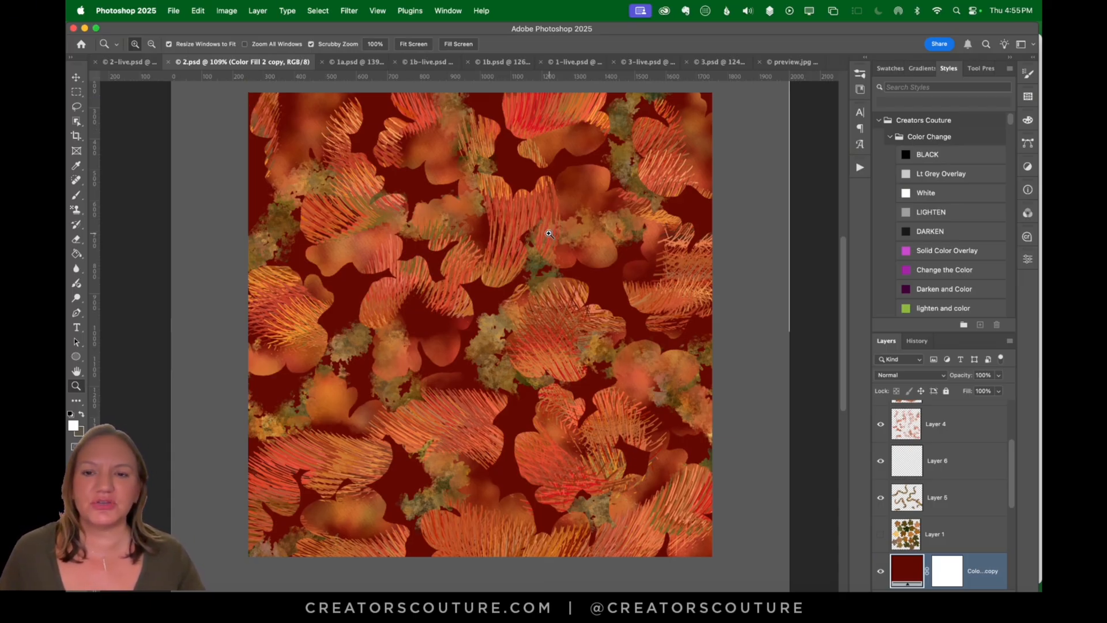
{"action": "left_click", "coordinate": [121, 68]}
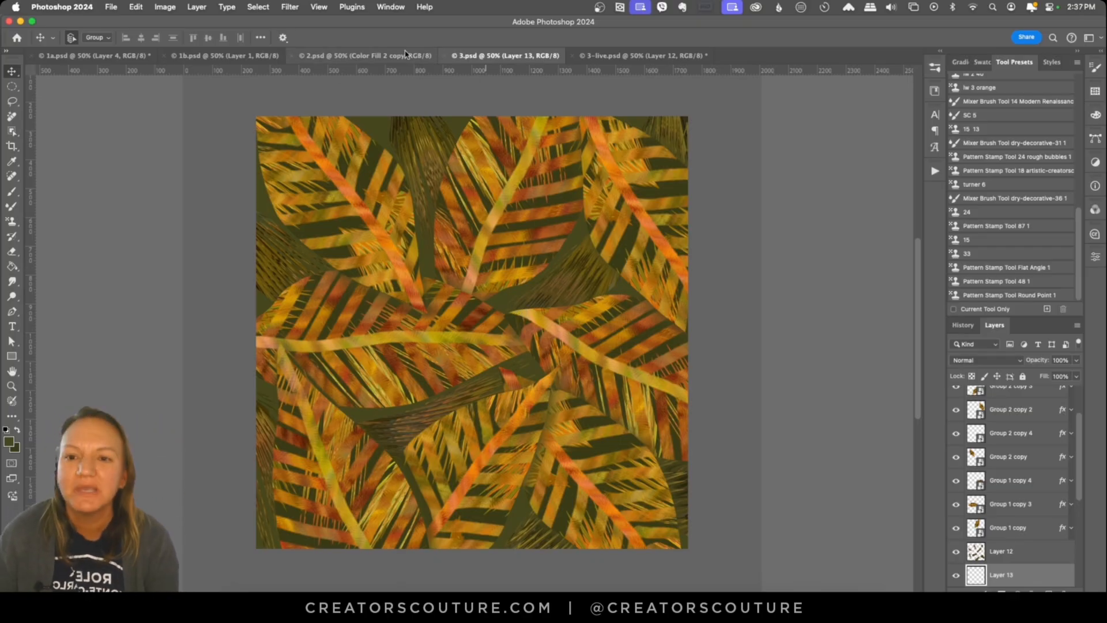
Step: Look through the finished patterns in 2.psd, 1b.psd and 1a.psd, and skip ahead in the recorded video
{"action": "key", "text": "ctrl+shift+Tab"}
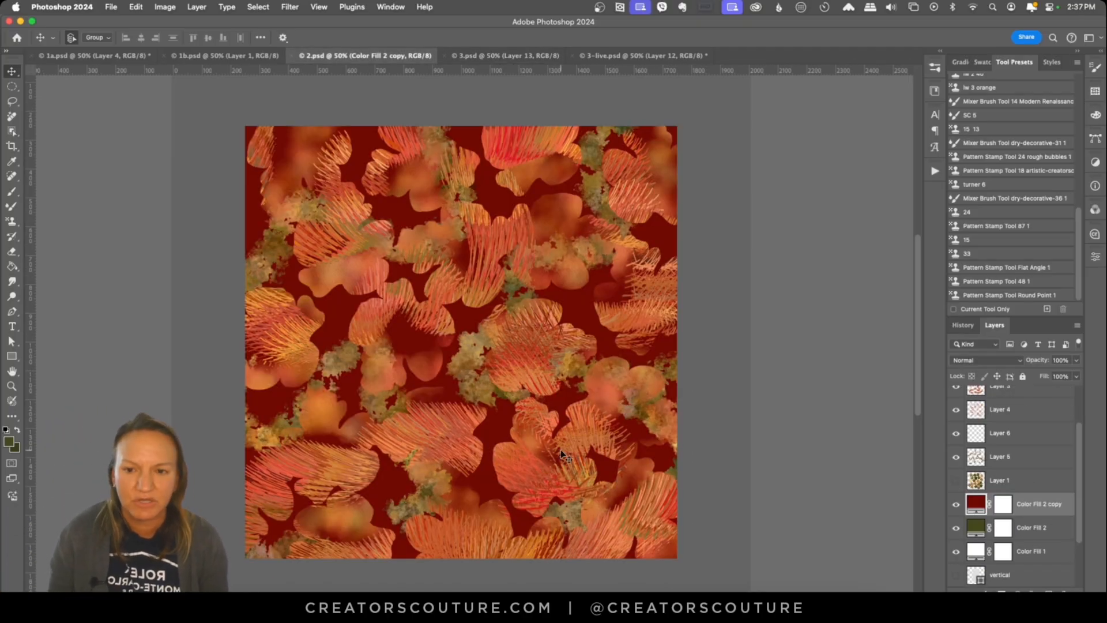
{"action": "key", "text": "ctrl+shift+Tab"}
{"action": "key", "text": "ctrl+shift+Tab"}
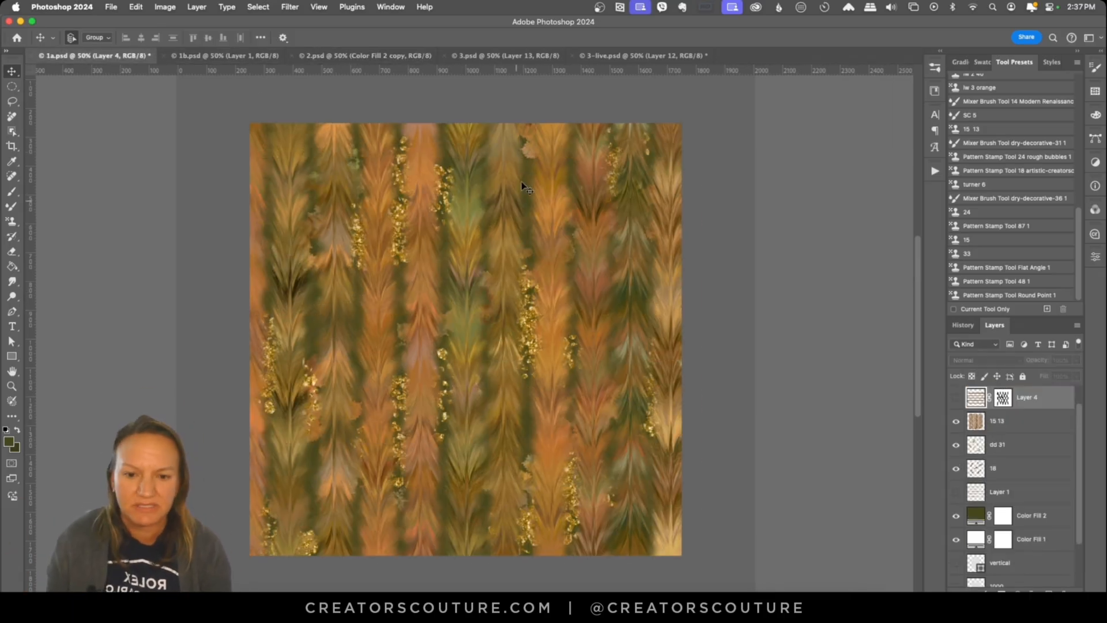
{"action": "key", "text": "ctrl+Tab"}
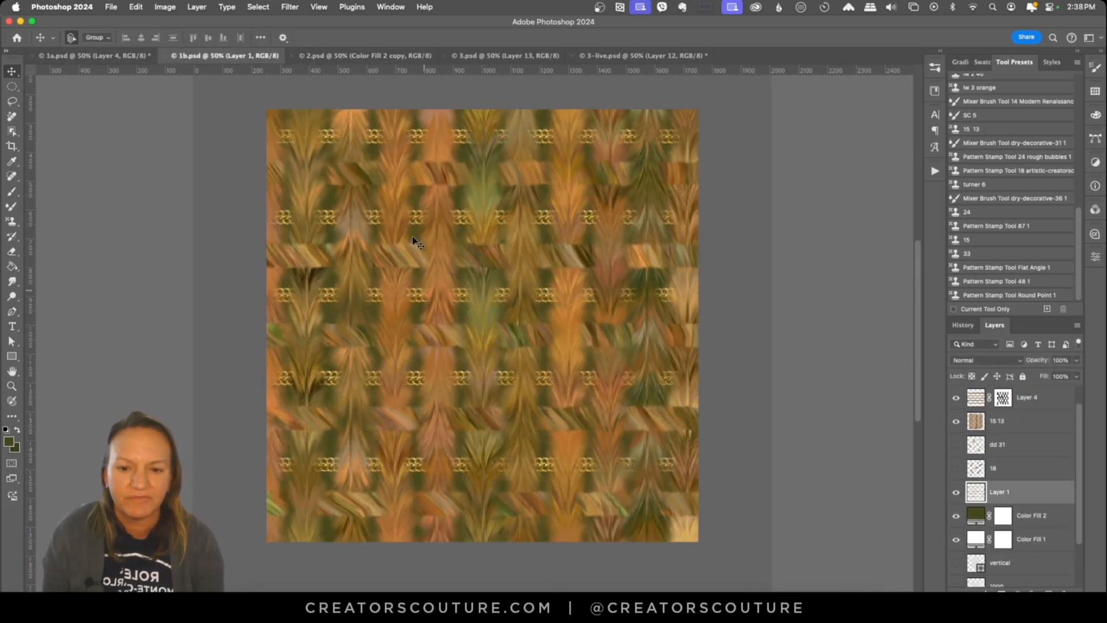
{"action": "key", "text": "ctrl+shift+Tab"}
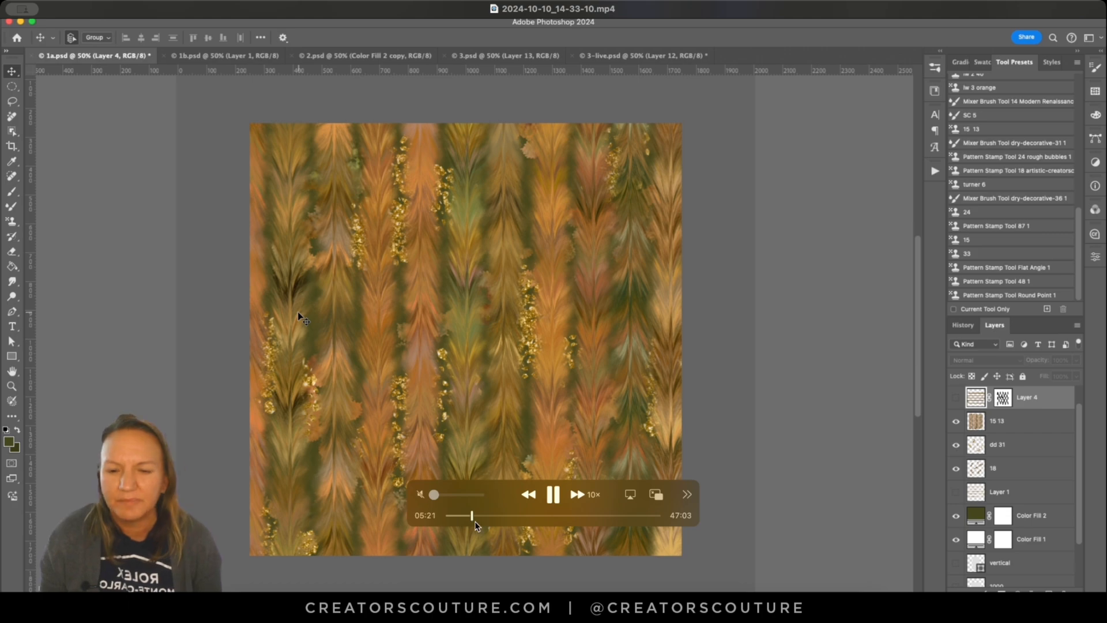
{"action": "left_click", "coordinate": [476, 516]}
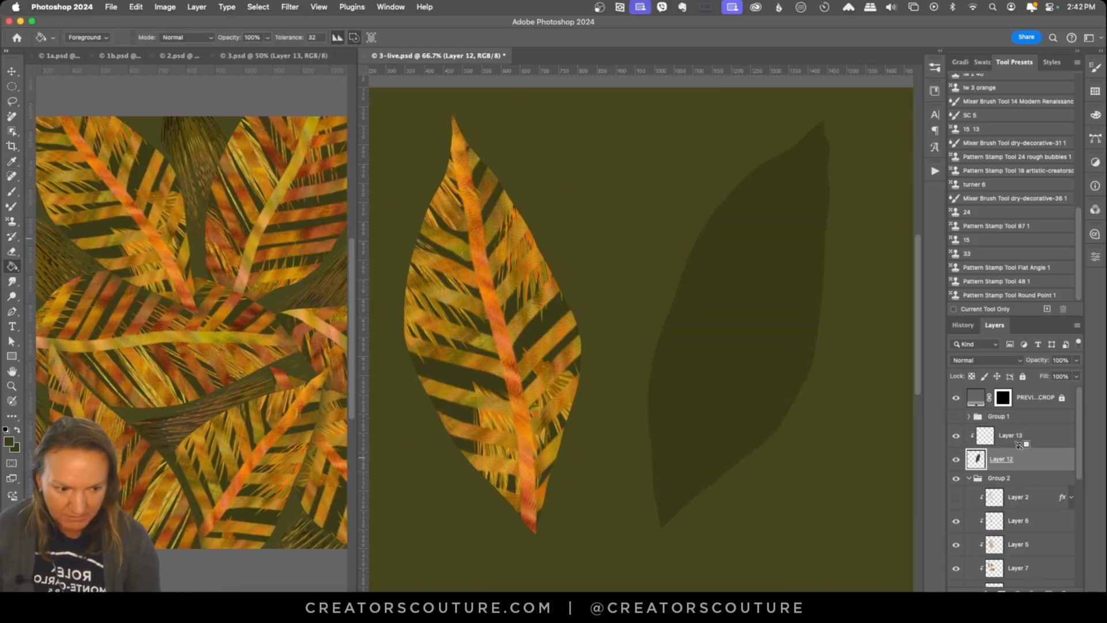
Step: Add a clipped layer above the dark leaf shape and pick an artistic autumn pattern for the Pattern Stamp Tool
{"action": "left_click", "coordinate": [1048, 594]}
{"action": "left_click", "coordinate": [12, 221]}
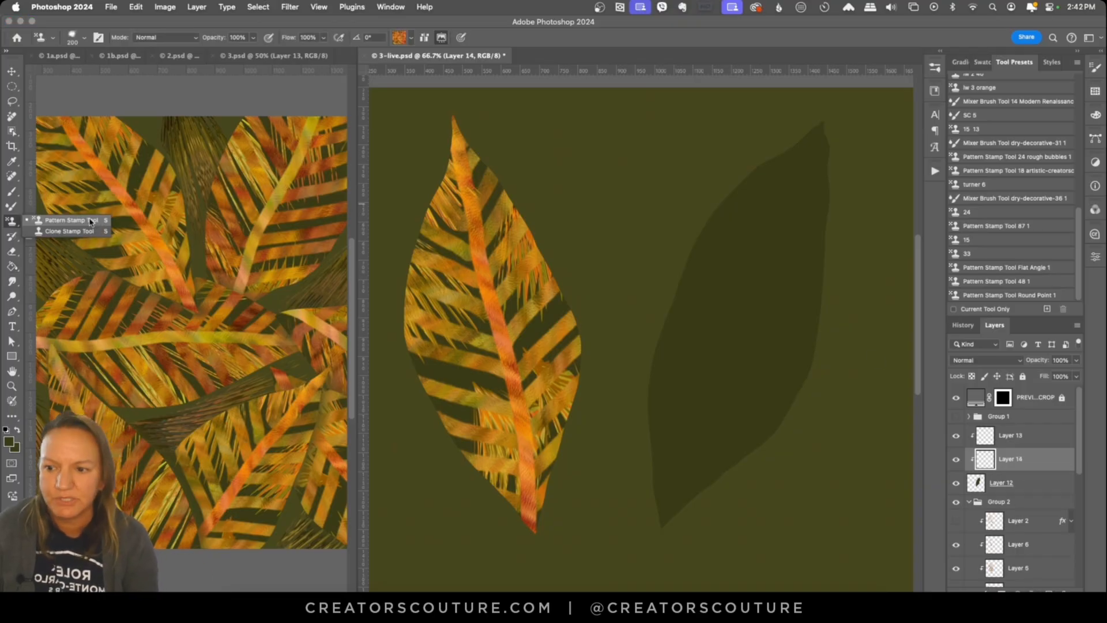
{"action": "left_click", "coordinate": [91, 222]}
{"action": "left_click", "coordinate": [411, 37]}
{"action": "scroll", "coordinate": [464, 490], "scroll_direction": "down", "scroll_amount": 5}
{"action": "scroll", "coordinate": [465, 490], "scroll_direction": "up", "scroll_amount": 3}
{"action": "left_click", "coordinate": [461, 411]}
{"action": "left_click", "coordinate": [573, 37]}
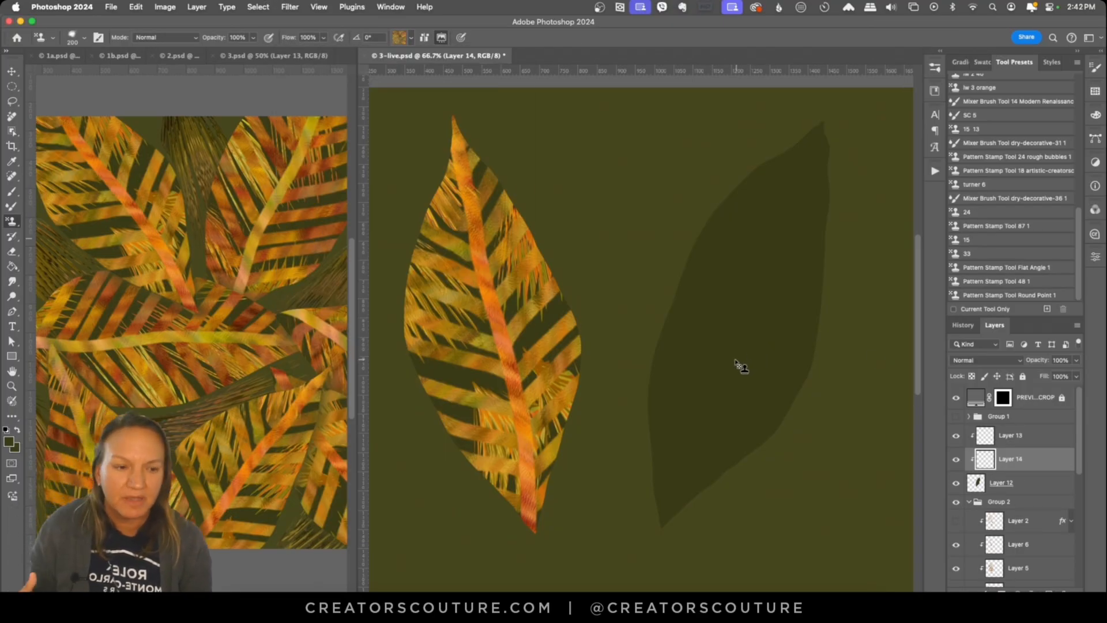
Step: Choose another stamp pattern and load the Pattern Stamp Tool Flat Angle 1 preset
{"action": "left_click", "coordinate": [411, 37]}
{"action": "left_click", "coordinate": [753, 70]}
{"action": "left_click", "coordinate": [987, 295]}
{"action": "left_click", "coordinate": [986, 267]}
Step: Try painting V-shaped stripes across the upper part of the dark leaf with bright autumn patterns
{"action": "left_click_drag", "start_coordinate": [724, 187], "coordinate": [846, 233]}
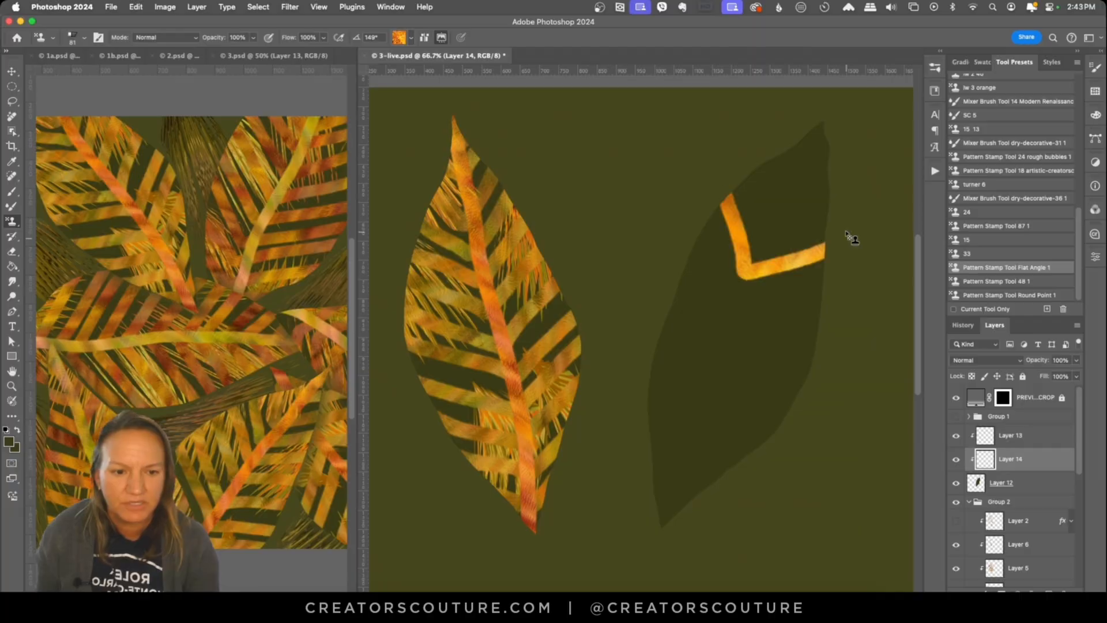
{"action": "key", "text": "super+z"}
{"action": "mouse_move", "coordinate": [770, 144]}
{"action": "left_mouse_down"}
{"action": "mouse_move", "coordinate": [776, 240]}
{"action": "mouse_move", "coordinate": [833, 222]}
{"action": "left_mouse_up"}
{"action": "left_click_drag", "start_coordinate": [728, 190], "coordinate": [833, 257]}
{"action": "left_click", "coordinate": [411, 37]}
{"action": "left_click", "coordinate": [386, 225]}
{"action": "left_click_drag", "start_coordinate": [709, 214], "coordinate": [835, 291]}
Step: Select a golden olive pattern from the artistic autumn set and undo the trial stripes on the dark leaf
{"action": "left_click", "coordinate": [411, 38]}
{"action": "left_click", "coordinate": [422, 158]}
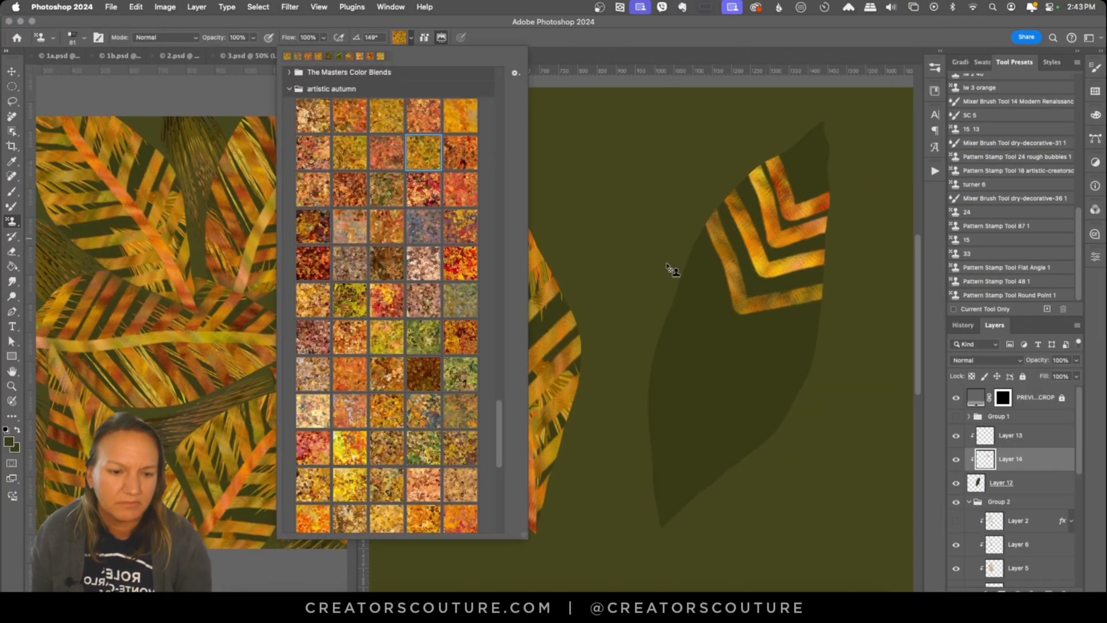
{"action": "left_click_drag", "start_coordinate": [680, 261], "coordinate": [735, 347]}
{"action": "key", "text": "super+z"}
{"action": "key", "text": "super+z"}
{"action": "key", "text": "super+z"}
{"action": "key", "text": "super+z"}
{"action": "key", "text": "super+z"}
Step: Paint evenly spaced V-shaped stripes from near the tip down to the middle of the dark leaf
{"action": "left_click_drag", "start_coordinate": [782, 147], "coordinate": [836, 180]}
{"action": "left_click_drag", "start_coordinate": [760, 162], "coordinate": [839, 209]}
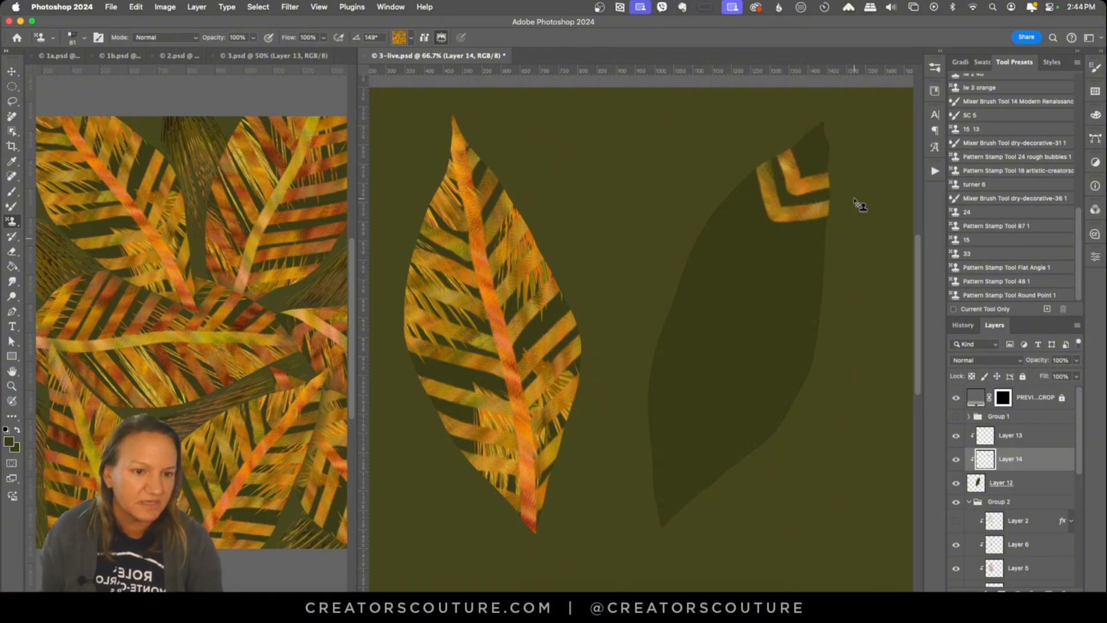
{"action": "left_click_drag", "start_coordinate": [734, 186], "coordinate": [829, 239]}
{"action": "key", "text": "super+z"}
{"action": "left_click_drag", "start_coordinate": [713, 208], "coordinate": [830, 268]}
{"action": "left_click_drag", "start_coordinate": [694, 241], "coordinate": [830, 296]}
{"action": "left_click_drag", "start_coordinate": [678, 275], "coordinate": [825, 333]}
{"action": "left_click_drag", "start_coordinate": [662, 317], "coordinate": [819, 367]}
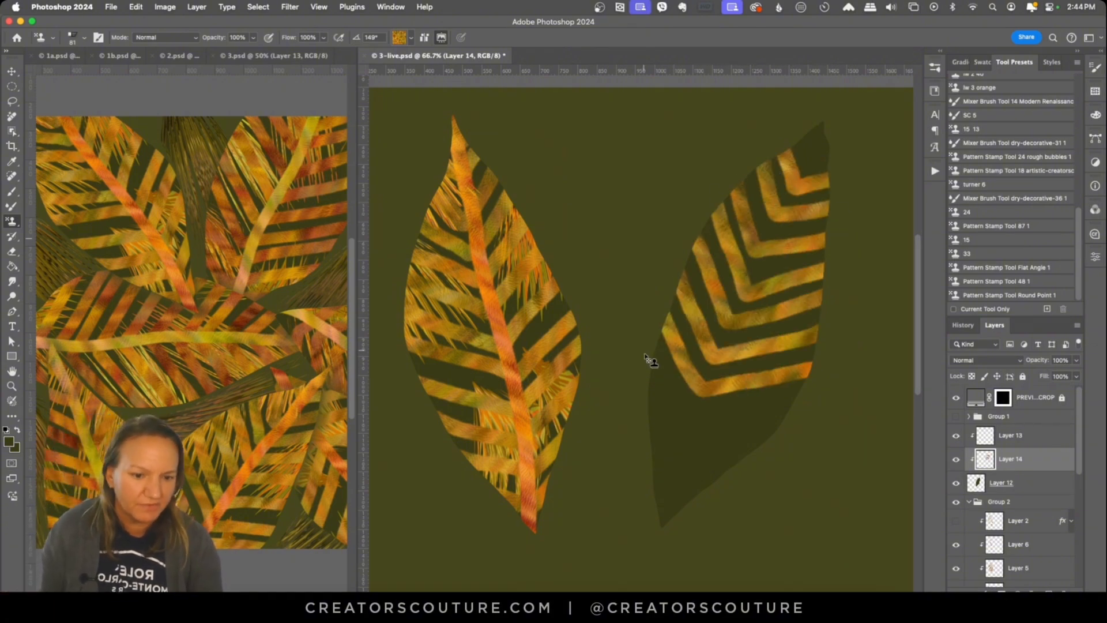
Step: Continue the V-shaped stripes down to the leaf's base and add a short one at its tip
{"action": "left_click_drag", "start_coordinate": [646, 355], "coordinate": [805, 402]}
{"action": "left_click_drag", "start_coordinate": [642, 405], "coordinate": [782, 432]}
{"action": "mouse_move", "coordinate": [650, 456]}
{"action": "left_mouse_down"}
{"action": "mouse_move", "coordinate": [724, 497]}
{"action": "mouse_move", "coordinate": [743, 469]}
{"action": "left_mouse_up"}
{"action": "left_click_drag", "start_coordinate": [652, 491], "coordinate": [702, 497]}
{"action": "left_click_drag", "start_coordinate": [797, 138], "coordinate": [835, 149]}
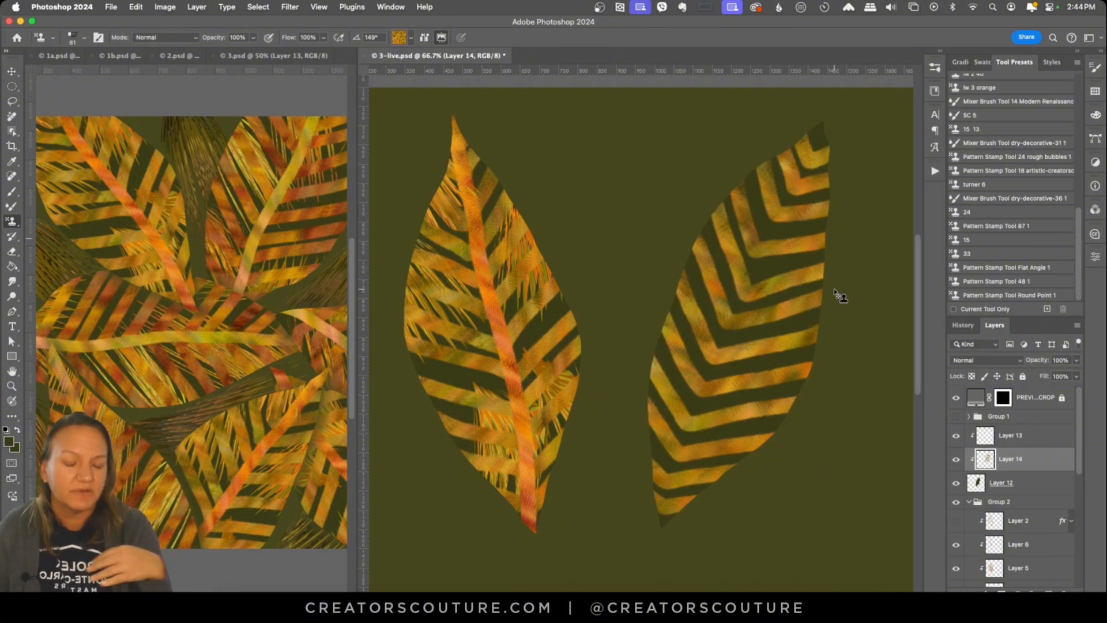
Step: Paint the midrib from the leaf's tip to its base with an orange autumn pattern on a new clipped layer
{"action": "double_click", "coordinate": [1048, 593]}
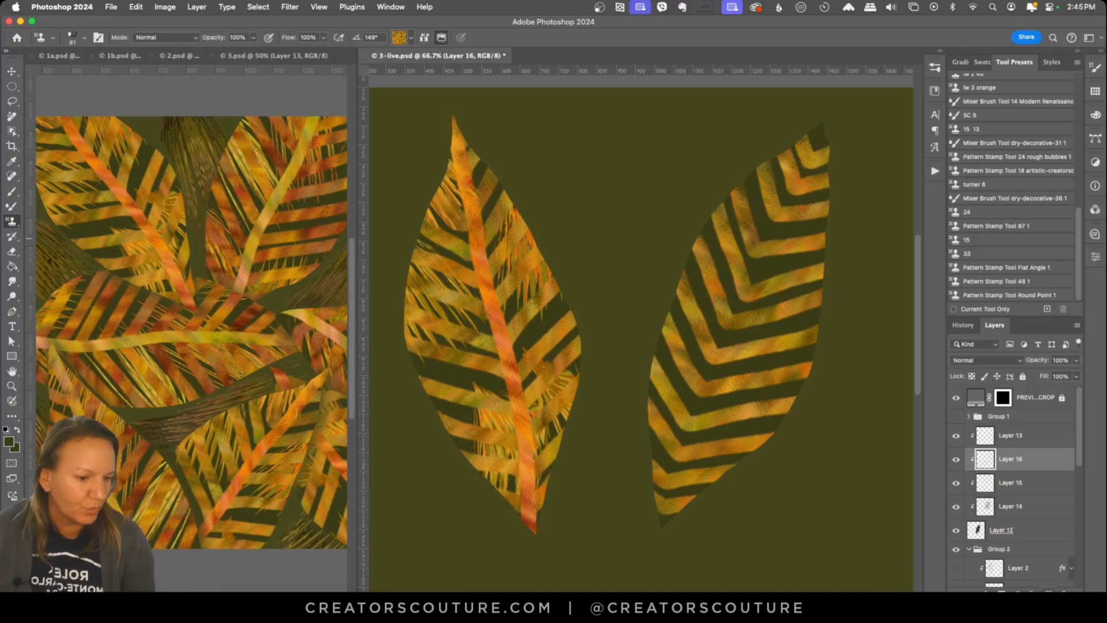
{"action": "key", "text": "Delete"}
{"action": "left_click", "coordinate": [410, 37]}
{"action": "left_click", "coordinate": [349, 374]}
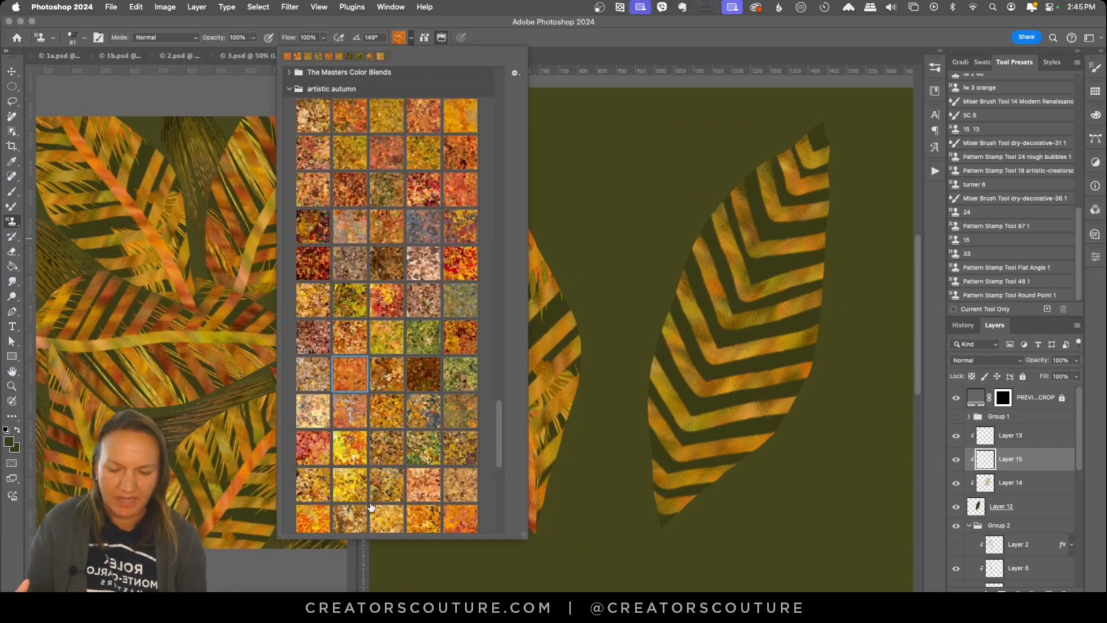
{"action": "left_click_drag", "start_coordinate": [824, 120], "coordinate": [659, 535]}
Step: Add a clipped layer directly above Layer 12 and an empty layer above Group 1, and load the Pattern Stamp Tool 48 1 preset
{"action": "left_click", "coordinate": [1006, 507]}
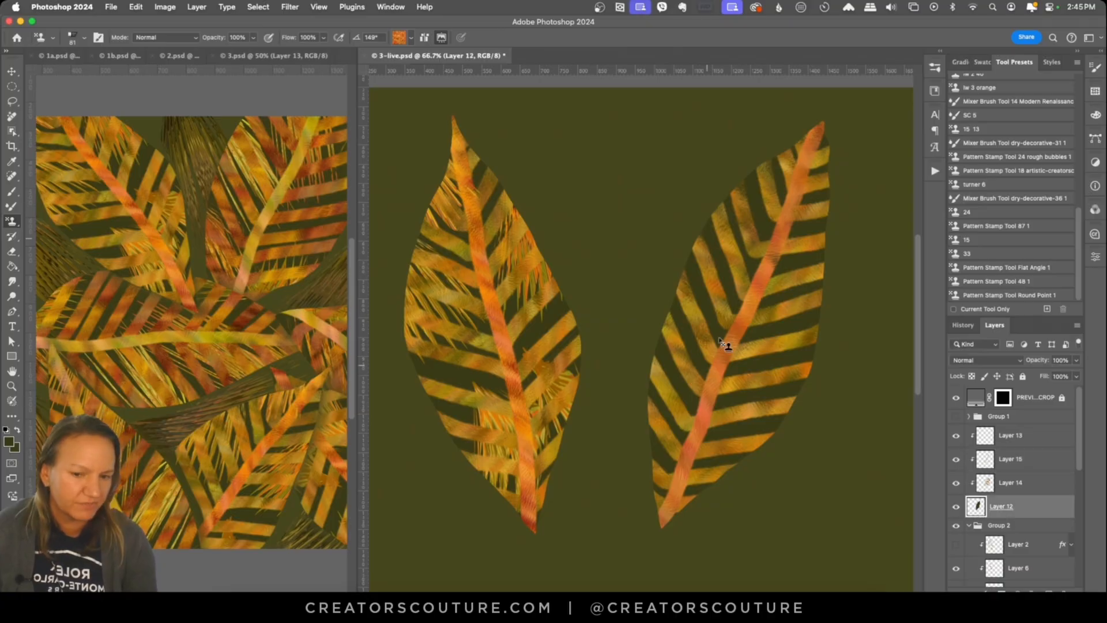
{"action": "left_click", "coordinate": [1048, 593]}
{"action": "left_click", "coordinate": [996, 282]}
{"action": "left_click", "coordinate": [998, 417]}
{"action": "left_click", "coordinate": [1048, 593]}
Step: Try bristle brush strokes on the empty area between the two leaves and undo them
{"action": "left_click_drag", "start_coordinate": [647, 110], "coordinate": [646, 296]}
{"action": "key", "text": "super+z"}
{"action": "left_click_drag", "start_coordinate": [678, 201], "coordinate": [605, 243]}
{"action": "key", "text": "super+z"}
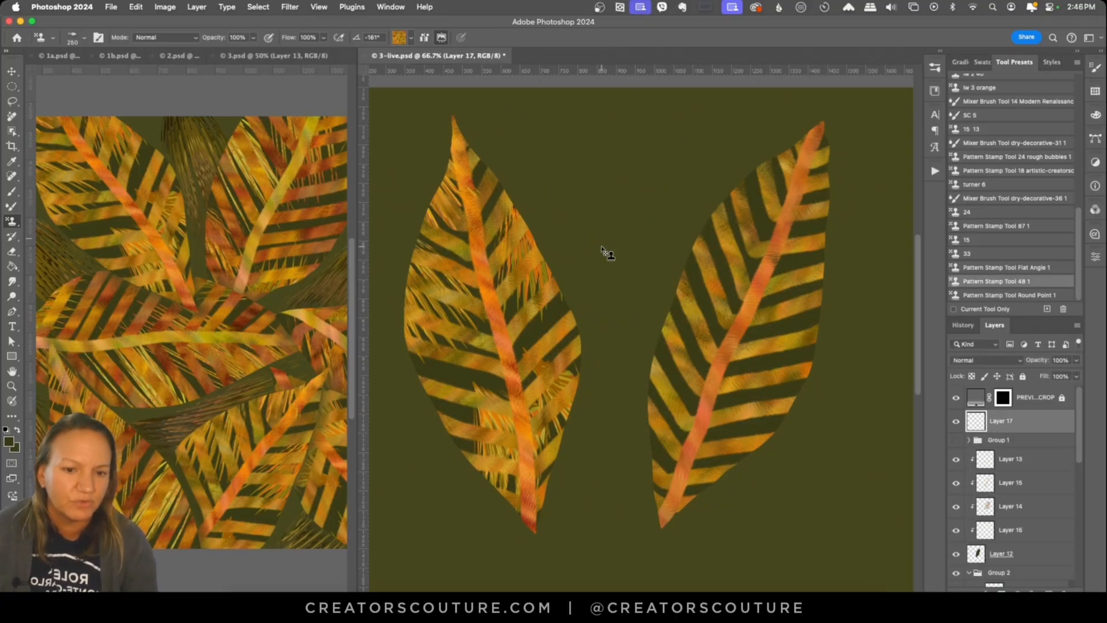
{"action": "left_click_drag", "start_coordinate": [625, 320], "coordinate": [632, 130]}
{"action": "left_click_drag", "start_coordinate": [681, 283], "coordinate": [729, 124]}
{"action": "key", "text": "super+z"}
{"action": "key", "text": "super+z"}
{"action": "mouse_move", "coordinate": [651, 328]}
{"action": "left_mouse_down"}
{"action": "mouse_move", "coordinate": [700, 135]}
{"action": "mouse_move", "coordinate": [562, 173]}
{"action": "left_mouse_up"}
Step: Test the bristle brush up close between the leaves with the brush settings shown, and undo the strokes
{"action": "key", "text": "super+z"}
{"action": "key", "text": "super+z"}
{"action": "key", "text": "z"}
{"action": "left_click", "coordinate": [630, 163]}
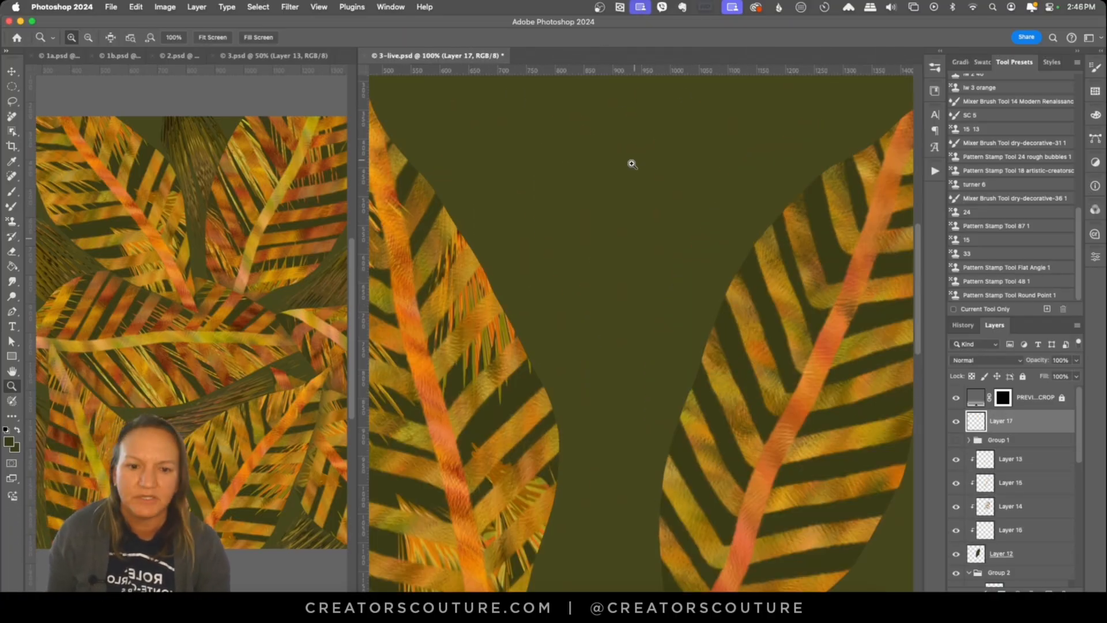
{"action": "key", "text": "s"}
{"action": "left_click_drag", "start_coordinate": [491, 135], "coordinate": [568, 340]}
{"action": "mouse_move", "coordinate": [554, 141]}
{"action": "left_mouse_down"}
{"action": "mouse_move", "coordinate": [692, 266]}
{"action": "mouse_move", "coordinate": [628, 306]}
{"action": "left_mouse_up"}
{"action": "left_click", "coordinate": [1095, 68]}
{"action": "left_click_drag", "start_coordinate": [691, 106], "coordinate": [807, 230]}
Step: Check the brush's Shape Dynamics settings while trying more bristle strokes between the leaves, and undo the strokes
{"action": "key", "text": "super+z"}
{"action": "key", "text": "super+z"}
{"action": "key", "text": "super+z"}
{"action": "key", "text": "super+z"}
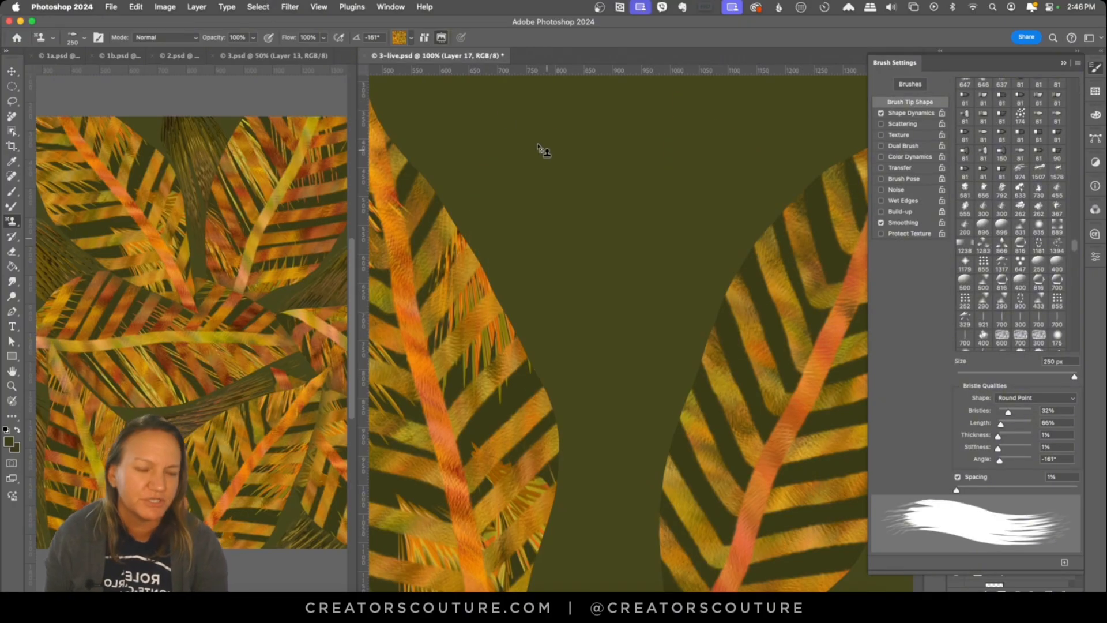
{"action": "left_click_drag", "start_coordinate": [540, 149], "coordinate": [594, 337]}
{"action": "left_click", "coordinate": [911, 113]}
{"action": "left_click_drag", "start_coordinate": [634, 107], "coordinate": [744, 340]}
{"action": "key", "text": "super+z"}
{"action": "key", "text": "super+z"}
{"action": "key", "text": "super+z"}
{"action": "left_click", "coordinate": [1095, 67]}
{"action": "key", "text": "super+0"}
{"action": "left_click", "coordinate": [696, 257]}
{"action": "left_click_drag", "start_coordinate": [582, 124], "coordinate": [585, 340]}
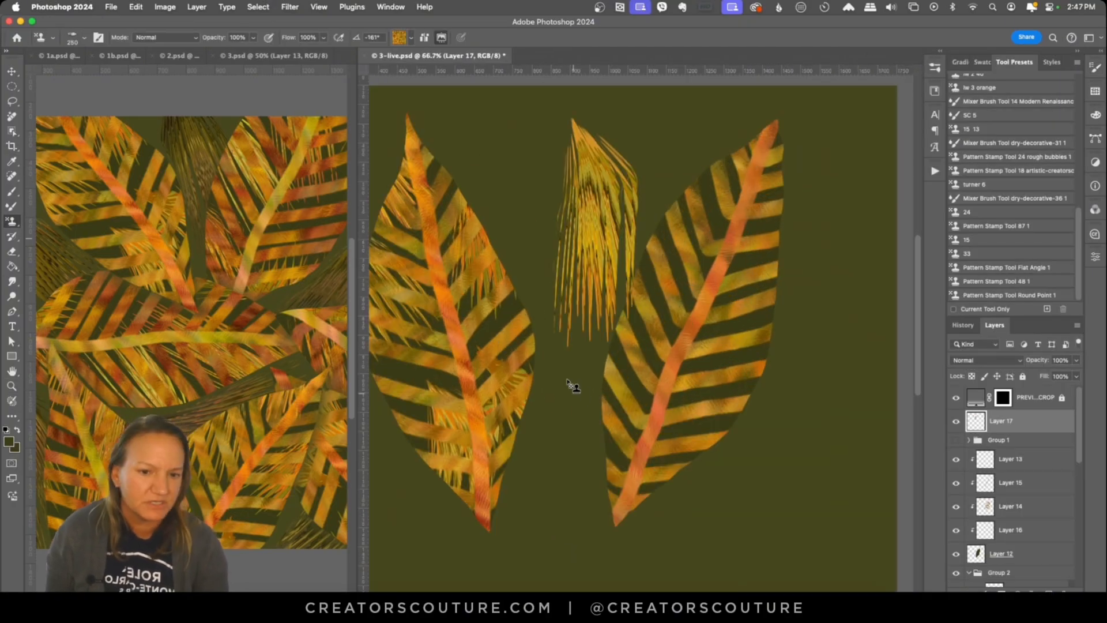
Step: Switch the bristle brush to another artistic autumn pattern and test it with a stroke that is undone
{"action": "key", "text": "super+z"}
{"action": "left_click", "coordinate": [411, 38]}
{"action": "left_click", "coordinate": [427, 218]}
{"action": "left_click_drag", "start_coordinate": [579, 124], "coordinate": [588, 346]}
{"action": "key", "text": "super+z"}
Step: Paint bristle texture strokes along both sides of the newly striped leaf on Layer 16, beneath its stripes and midrib
{"action": "scroll", "coordinate": [1073, 430], "scroll_direction": "down", "scroll_amount": 2}
{"action": "left_click", "coordinate": [1011, 482]}
{"action": "left_click_drag", "start_coordinate": [700, 168], "coordinate": [706, 283]}
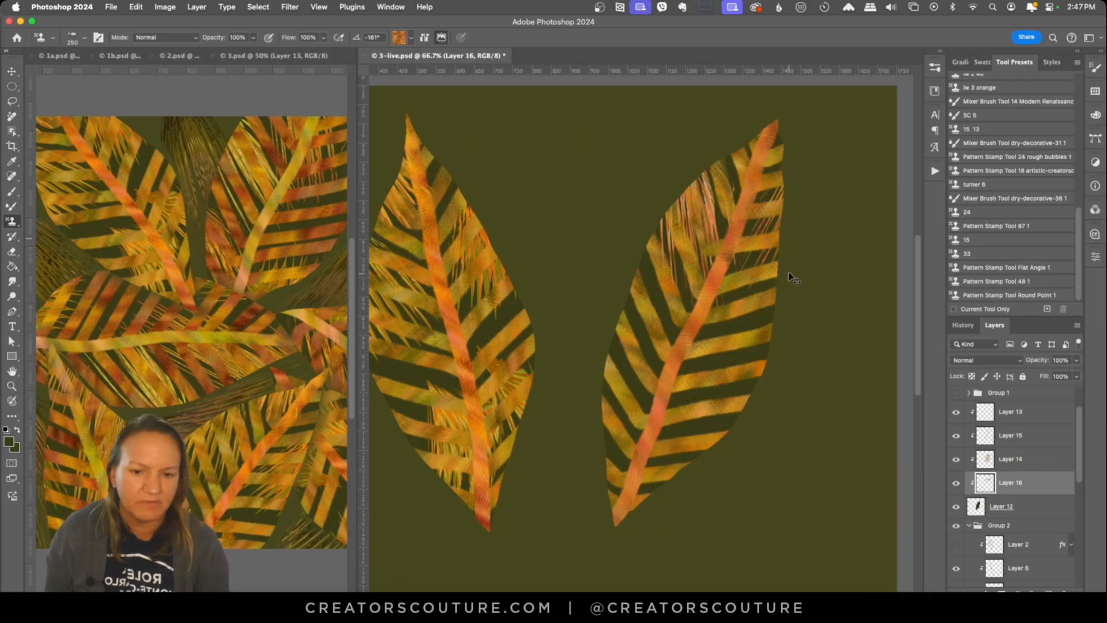
{"action": "left_click_drag", "start_coordinate": [769, 340], "coordinate": [715, 398]}
{"action": "mouse_move", "coordinate": [637, 274]}
{"action": "left_mouse_down"}
{"action": "mouse_move", "coordinate": [651, 369]}
{"action": "mouse_move", "coordinate": [626, 470]}
{"action": "left_mouse_up"}
{"action": "left_click_drag", "start_coordinate": [772, 369], "coordinate": [709, 430]}
{"action": "left_click_drag", "start_coordinate": [772, 306], "coordinate": [704, 357]}
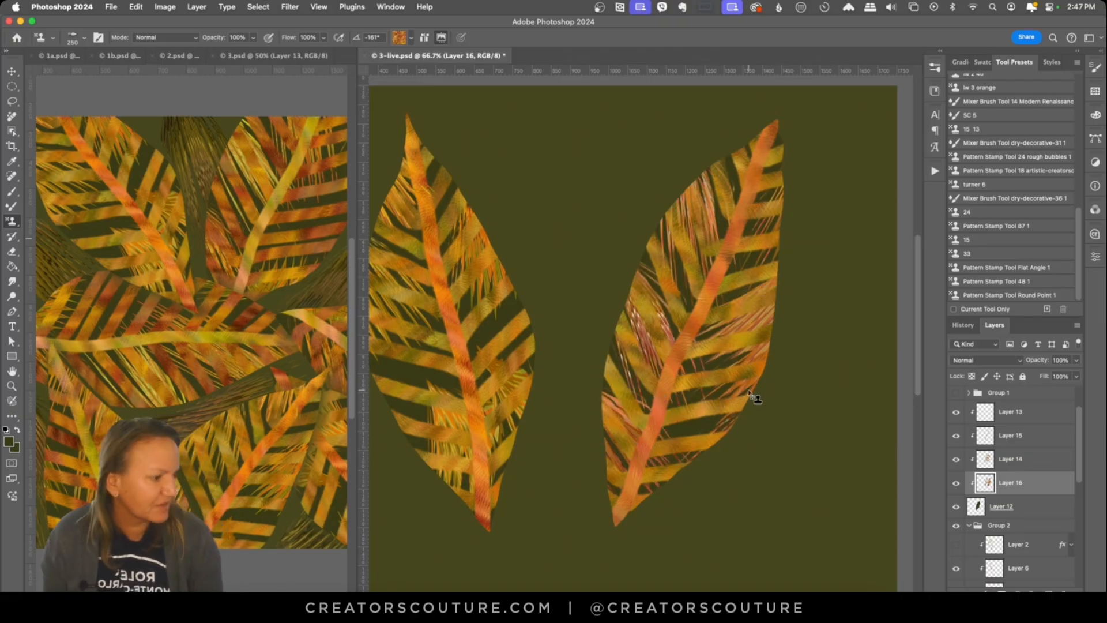
Step: Undo the last bristle strokes on Layer 16 and repaint bristle texture along both sides of the striped leaf
{"action": "key", "text": "super+z"}
{"action": "key", "text": "super+z"}
{"action": "key", "text": "super+z"}
{"action": "key", "text": "super+z"}
{"action": "mouse_move", "coordinate": [683, 230]}
{"action": "left_mouse_down"}
{"action": "mouse_move", "coordinate": [706, 305]}
{"action": "mouse_move", "coordinate": [680, 308]}
{"action": "left_mouse_up"}
{"action": "left_click_drag", "start_coordinate": [704, 167], "coordinate": [717, 239]}
{"action": "left_click_drag", "start_coordinate": [758, 378], "coordinate": [700, 400]}
{"action": "left_click_drag", "start_coordinate": [740, 412], "coordinate": [683, 434]}
{"action": "left_click_drag", "start_coordinate": [778, 216], "coordinate": [744, 241]}
{"action": "left_click_drag", "start_coordinate": [777, 248], "coordinate": [737, 270]}
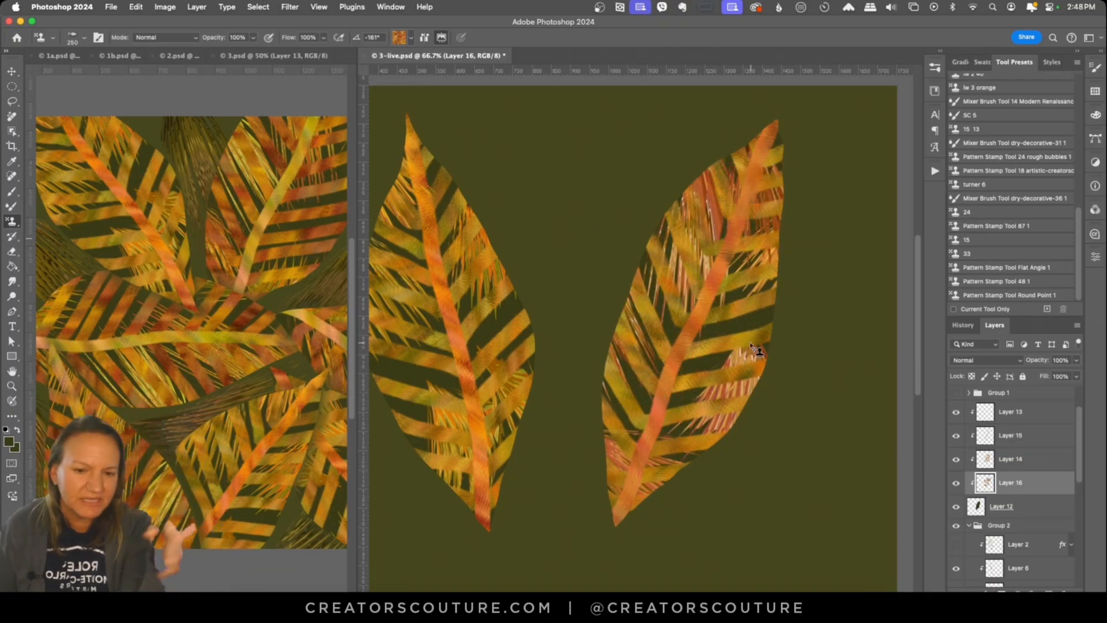
Step: Look over the finished 3.psd pattern in a wider view and select one of its placed leaves
{"action": "left_click", "coordinate": [63, 227]}
{"action": "key", "text": "z"}
{"action": "left_click", "coordinate": [198, 331], "text": "alt"}
{"action": "left_click_drag", "start_coordinate": [356, 369], "coordinate": [510, 369]}
{"action": "left_click", "coordinate": [292, 424]}
{"action": "key", "text": "v"}
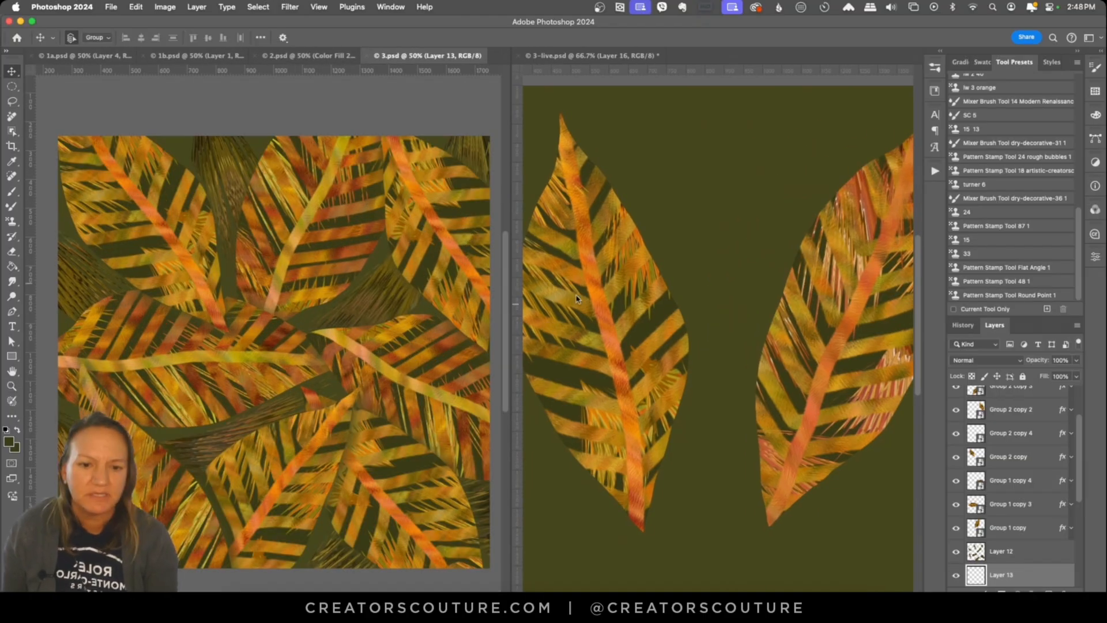
{"action": "left_click", "coordinate": [389, 352]}
{"action": "left_click_drag", "start_coordinate": [511, 227], "coordinate": [396, 232]}
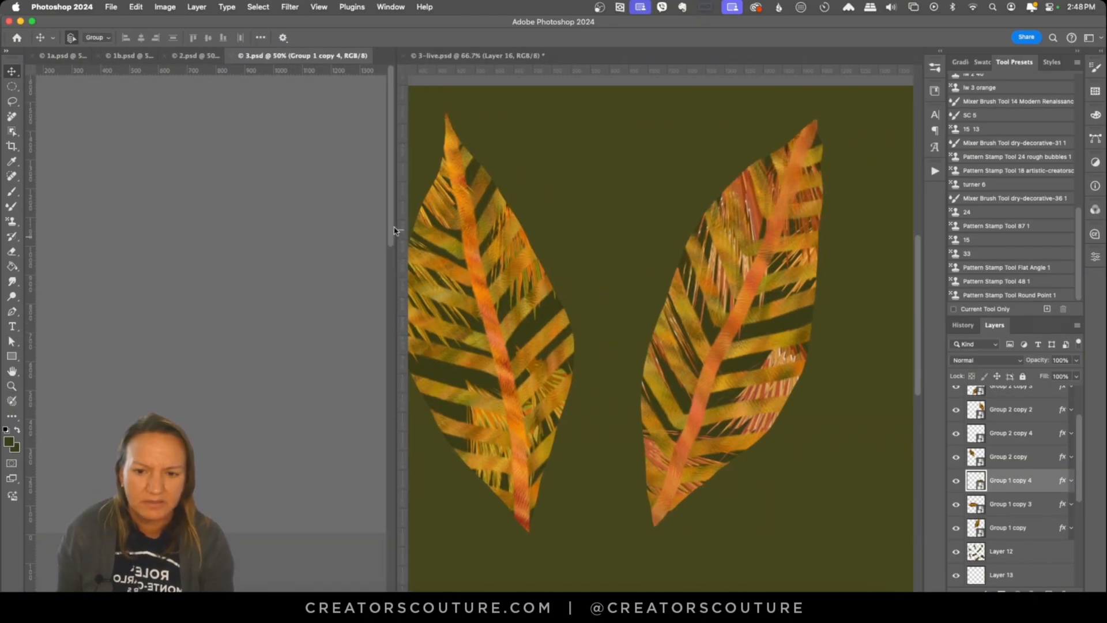
Step: Duplicate the new leaf's Group 3 in 3-live.psd and convert the copy to a smart object
{"action": "left_click", "coordinate": [505, 277]}
{"action": "left_click", "coordinate": [1038, 494]}
{"action": "scroll", "coordinate": [1037, 470], "scroll_direction": "up", "scroll_amount": 5}
{"action": "left_click", "coordinate": [968, 454]}
{"action": "left_click", "coordinate": [955, 440]}
Step: Hide the new leaf's smart object and show the Group 1 leaf beside the Group 2 leaf
{"action": "left_click", "coordinate": [956, 440]}
{"action": "key", "text": "super+j"}
{"action": "left_click", "coordinate": [955, 484]}
{"action": "left_click", "coordinate": [955, 484]}
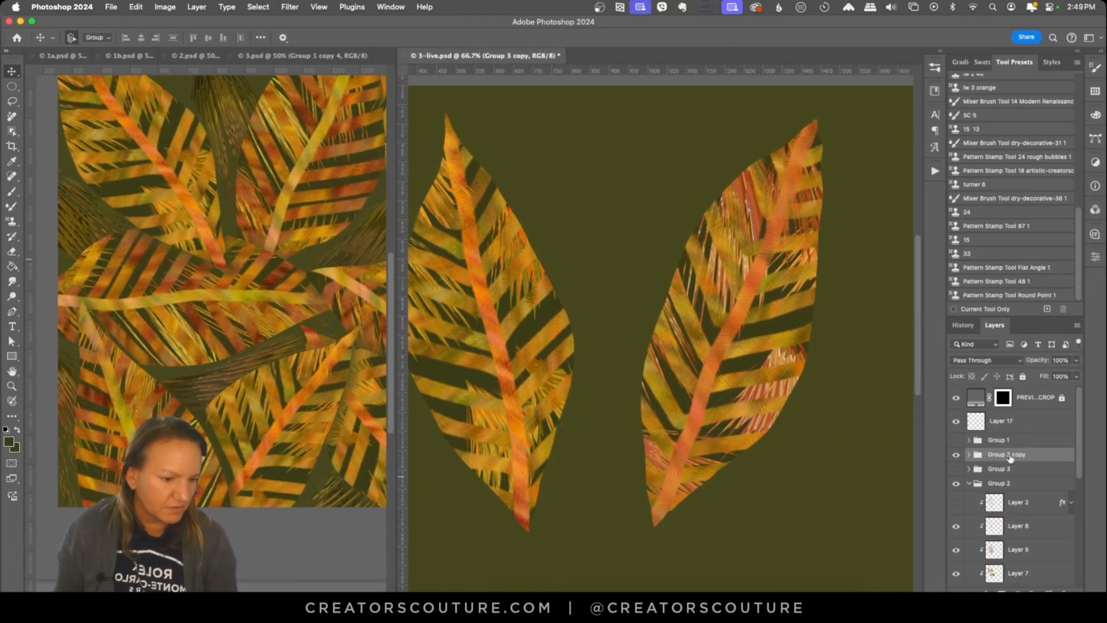
{"action": "right_click", "coordinate": [1010, 456]}
{"action": "left_click", "coordinate": [925, 342]}
{"action": "left_click_drag", "start_coordinate": [956, 459], "coordinate": [956, 478]}
{"action": "left_click", "coordinate": [969, 493]}
{"action": "left_click", "coordinate": [956, 440]}
{"action": "scroll", "coordinate": [729, 397], "scroll_direction": "left", "scroll_amount": 2}
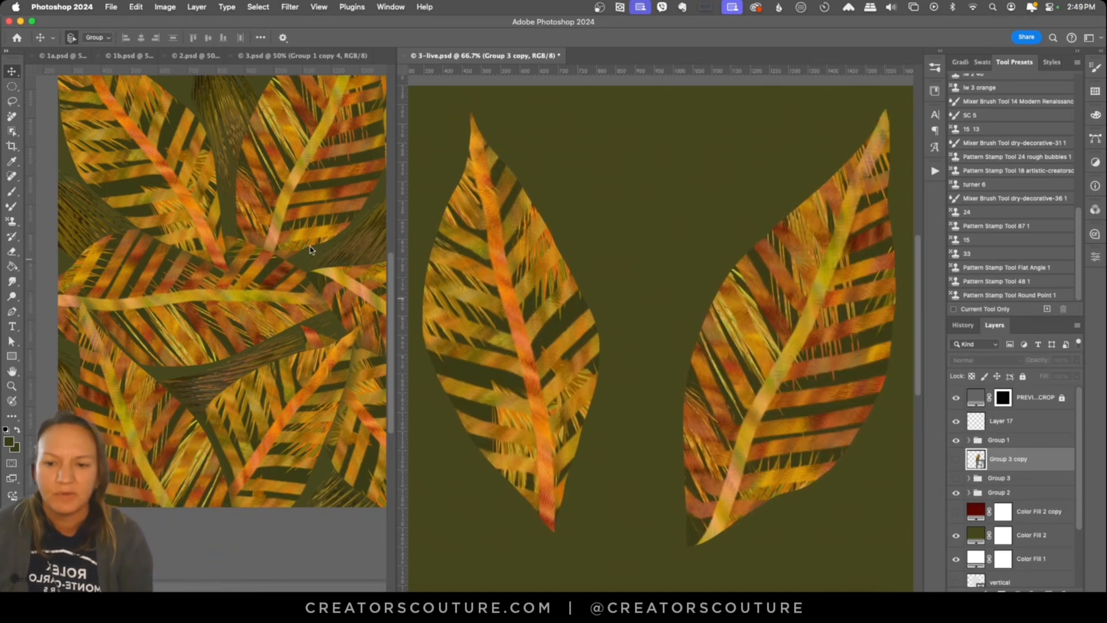
Step: View 3.psd in a wider pane with the bristle texture of Layer 12 hidden behind the leaves
{"action": "left_click", "coordinate": [310, 250]}
{"action": "left_click_drag", "start_coordinate": [396, 247], "coordinate": [633, 247]}
{"action": "left_click", "coordinate": [346, 334], "text": "alt"}
{"action": "left_click", "coordinate": [346, 334], "text": "super"}
{"action": "left_click", "coordinate": [1008, 421]}
{"action": "scroll", "coordinate": [1008, 490], "scroll_direction": "down", "scroll_amount": 3}
{"action": "left_click", "coordinate": [956, 515]}
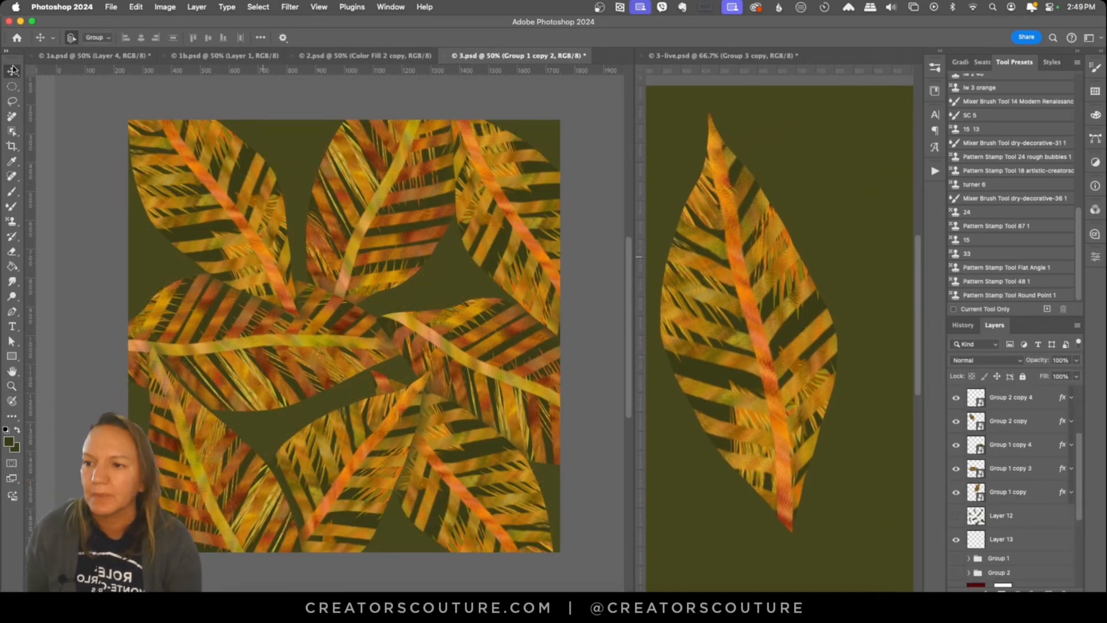
Step: Select the leaf on the Group 2 copy layer and inspect its Drop Shadow settings
{"action": "left_click", "coordinate": [219, 199]}
{"action": "left_click", "coordinate": [165, 7]}
{"action": "left_click", "coordinate": [379, 290]}
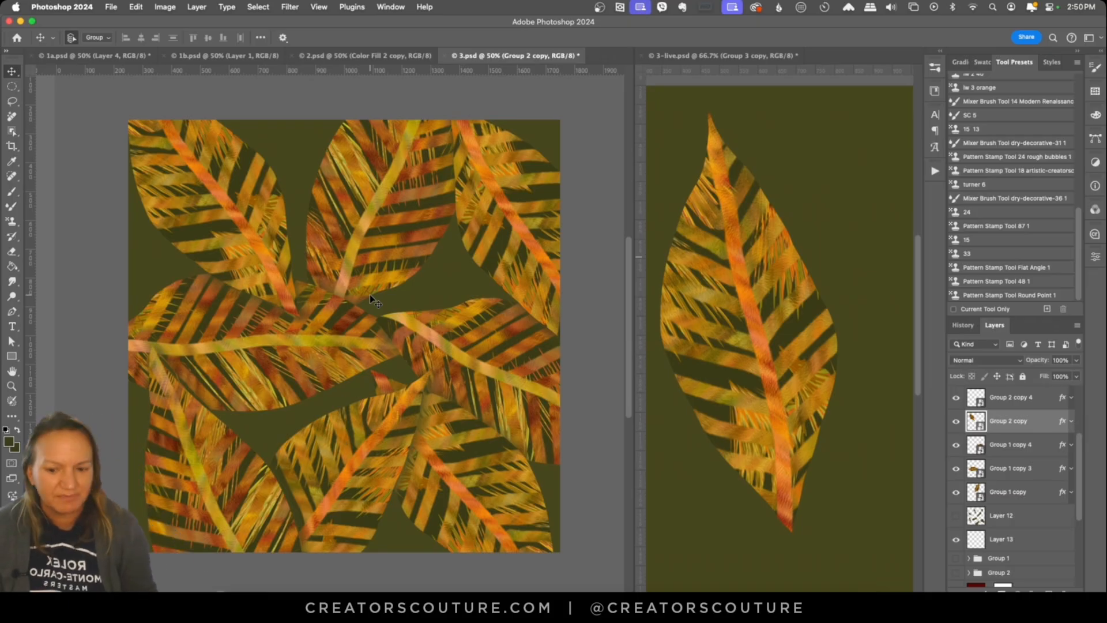
{"action": "key", "text": "super+minus"}
{"action": "scroll", "coordinate": [1086, 455], "scroll_direction": "up", "scroll_amount": 2}
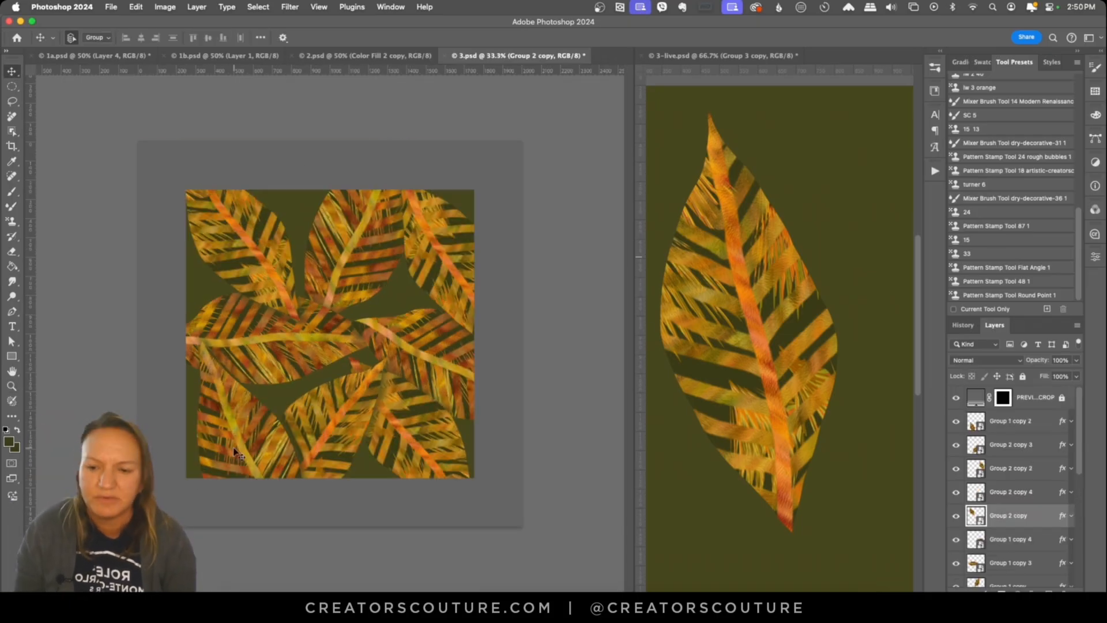
{"action": "key", "text": "super+plus"}
{"action": "left_click", "coordinate": [1071, 516]}
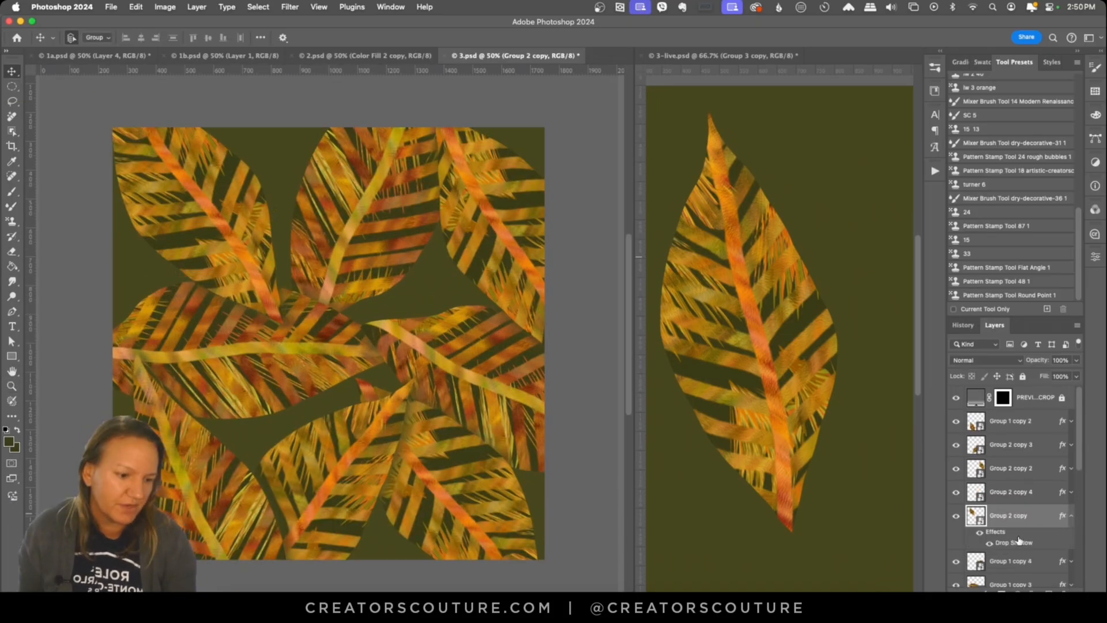
{"action": "double_click", "coordinate": [1016, 543]}
{"action": "left_click", "coordinate": [956, 188]}
Step: Set up Layer 13 for bristle painting with the Pattern Stamp Tool 48 1 preset and a darker autumn pattern, with Layer 12 hidden
{"action": "scroll", "coordinate": [1014, 501], "scroll_direction": "down", "scroll_amount": 4}
{"action": "left_click", "coordinate": [1001, 491]}
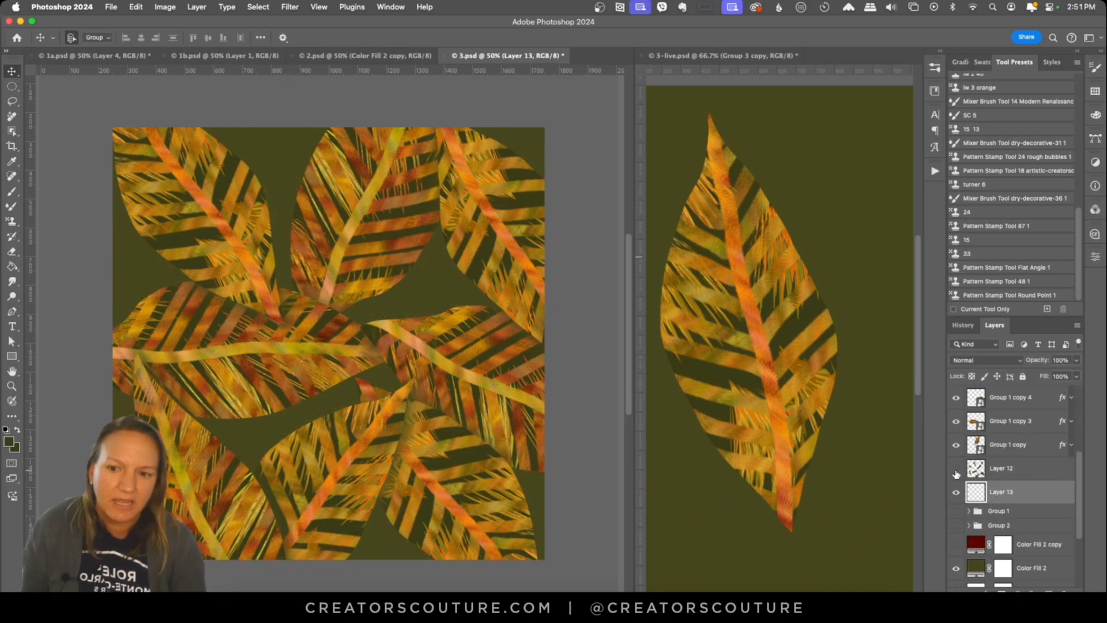
{"action": "left_click", "coordinate": [991, 280]}
{"action": "left_click", "coordinate": [955, 468]}
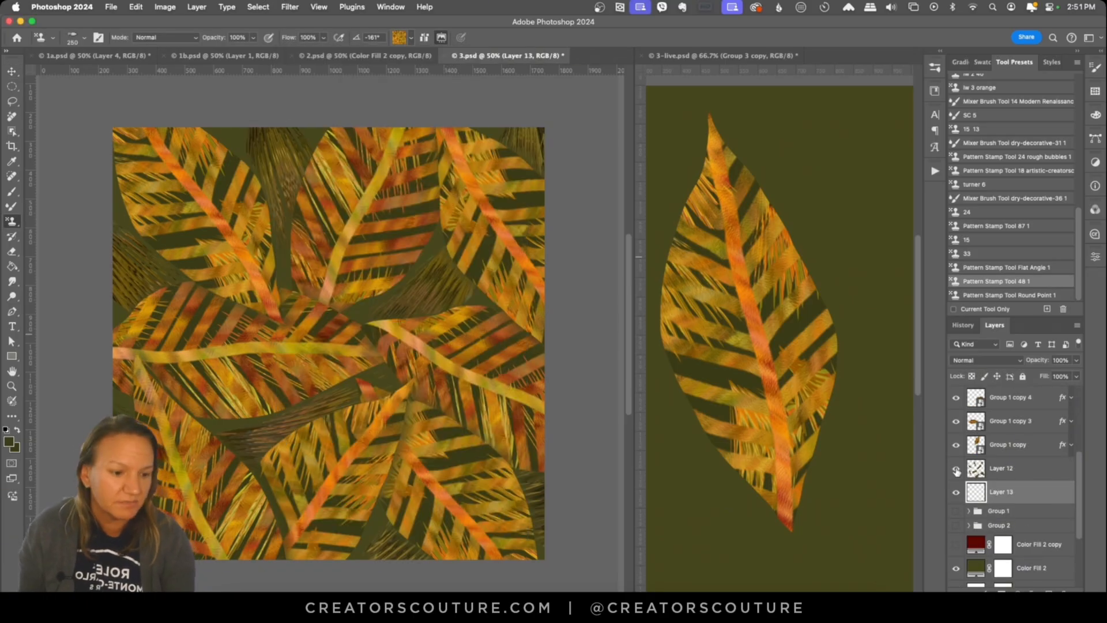
{"action": "left_click", "coordinate": [956, 468]}
{"action": "left_click", "coordinate": [411, 38]}
{"action": "scroll", "coordinate": [387, 287], "scroll_direction": "up", "scroll_amount": 5}
{"action": "left_click", "coordinate": [387, 288]}
Step: Paint bristle texture into the gaps between the leaves on Layer 13, and show Layer 12 in its place
{"action": "left_click_drag", "start_coordinate": [284, 282], "coordinate": [285, 134]}
{"action": "left_click_drag", "start_coordinate": [356, 313], "coordinate": [464, 285]}
{"action": "left_click_drag", "start_coordinate": [540, 171], "coordinate": [504, 131]}
{"action": "left_click_drag", "start_coordinate": [57, 283], "coordinate": [164, 284]}
{"action": "left_click_drag", "start_coordinate": [255, 459], "coordinate": [259, 424]}
{"action": "left_click_drag", "start_coordinate": [243, 438], "coordinate": [359, 391]}
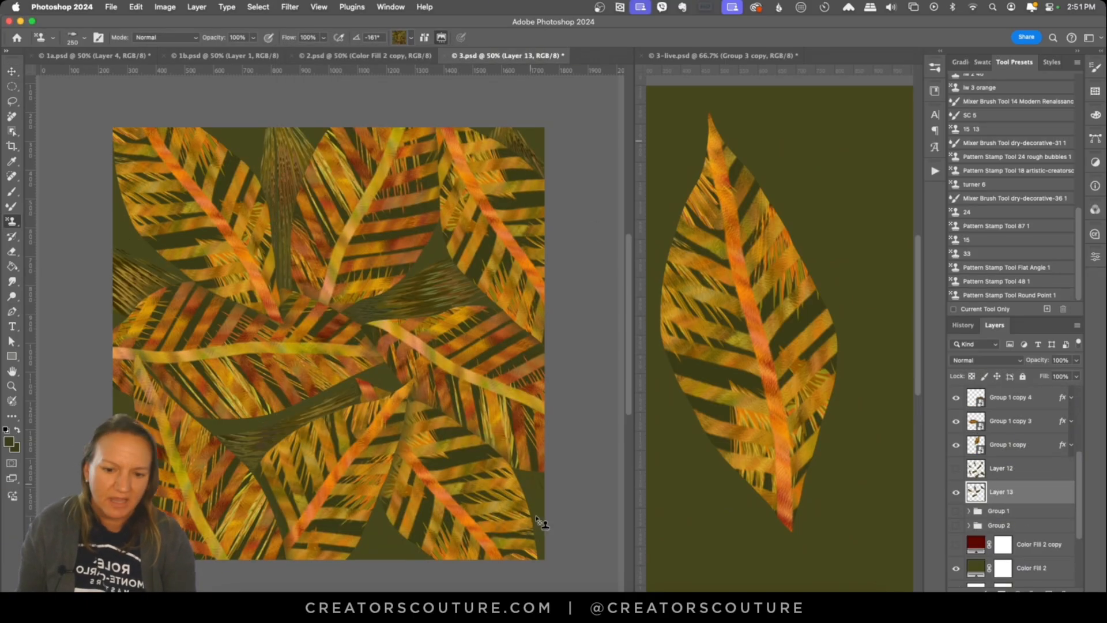
{"action": "left_click_drag", "start_coordinate": [529, 475], "coordinate": [541, 528]}
{"action": "left_click_drag", "start_coordinate": [392, 532], "coordinate": [400, 561]}
{"action": "left_click_drag", "start_coordinate": [257, 173], "coordinate": [225, 130]}
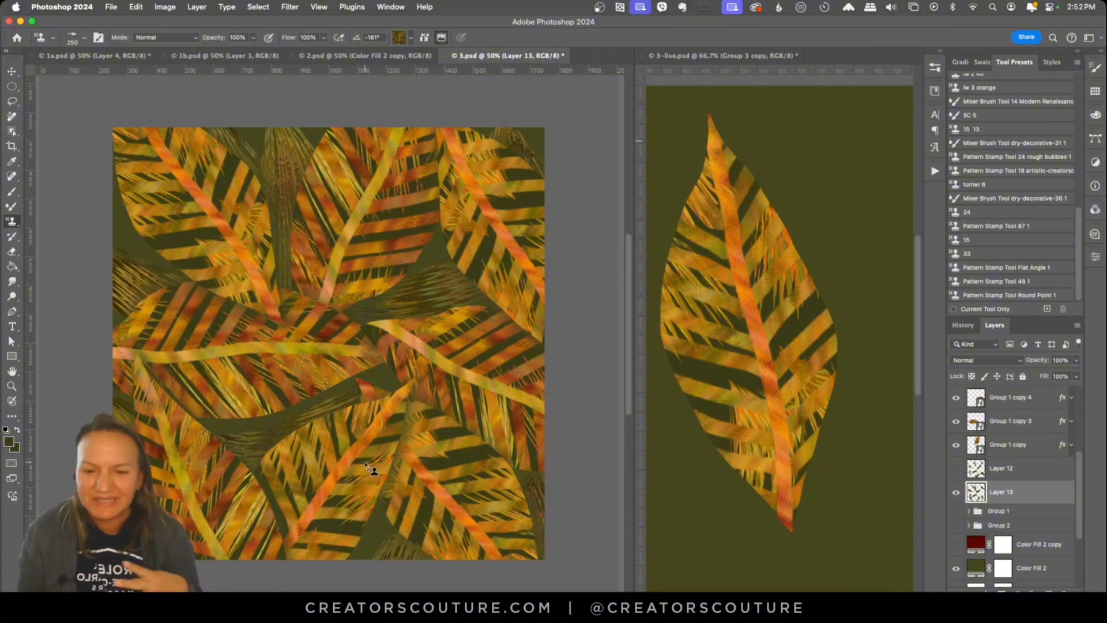
{"action": "left_click", "coordinate": [956, 492]}
{"action": "left_click", "coordinate": [955, 468]}
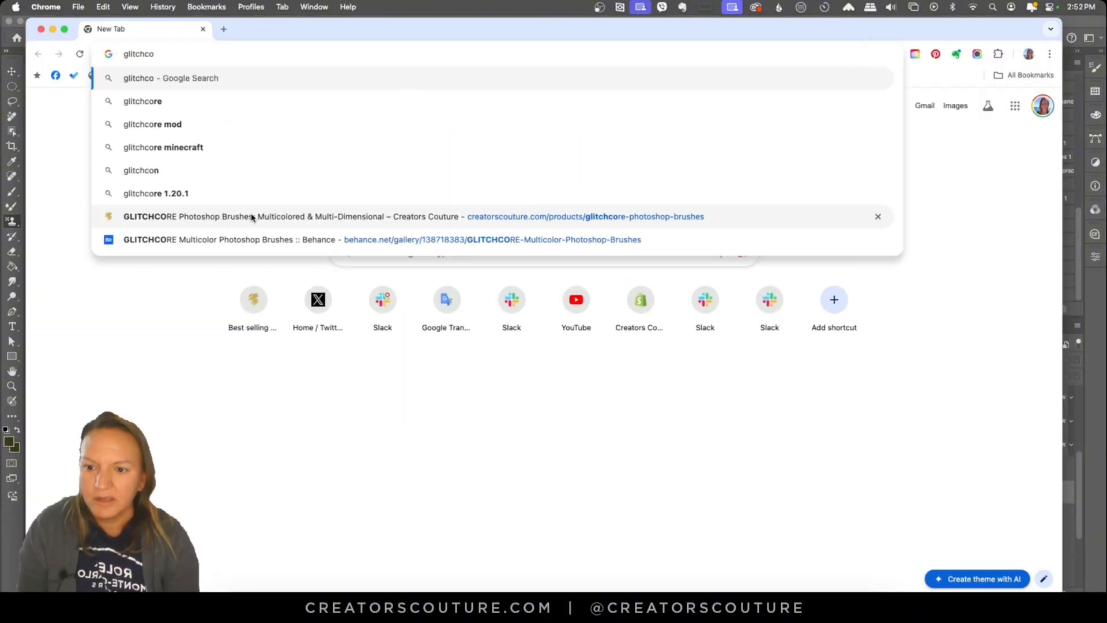
Step: Switch to Chrome and browse the sample images on the GLITCHCORE Photoshop brushes page, and return to Photoshop
{"action": "left_click", "coordinate": [254, 216]}
{"action": "left_click", "coordinate": [332, 469]}
{"action": "scroll", "coordinate": [891, 423], "scroll_direction": "down", "scroll_amount": 20}
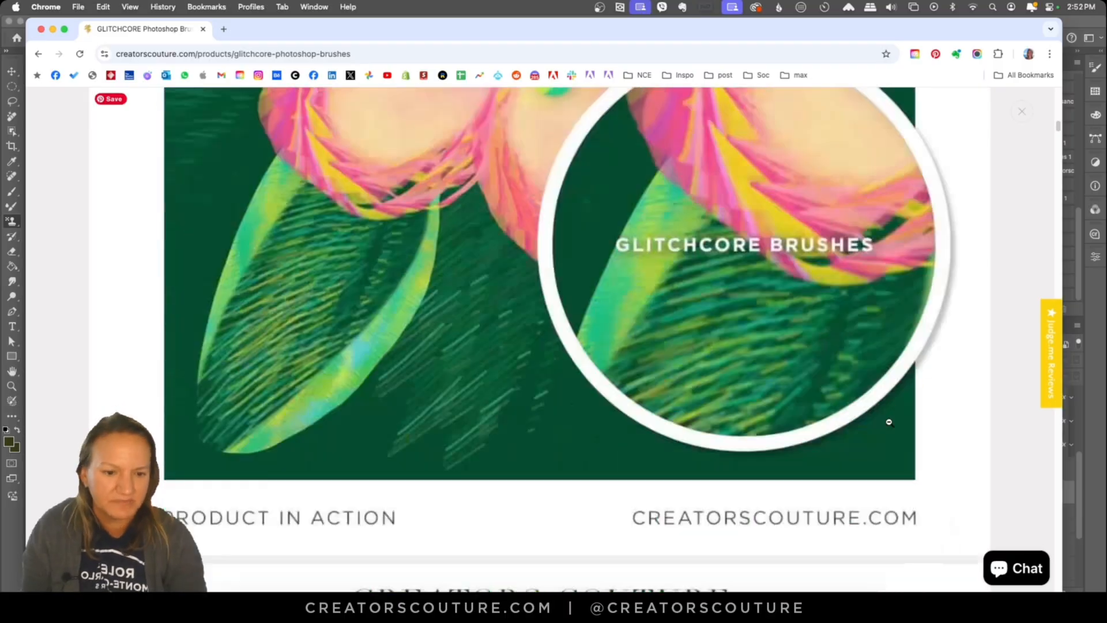
{"action": "left_click_drag", "start_coordinate": [1059, 596], "coordinate": [914, 497]}
{"action": "scroll", "coordinate": [637, 250], "scroll_direction": "down", "scroll_amount": 10}
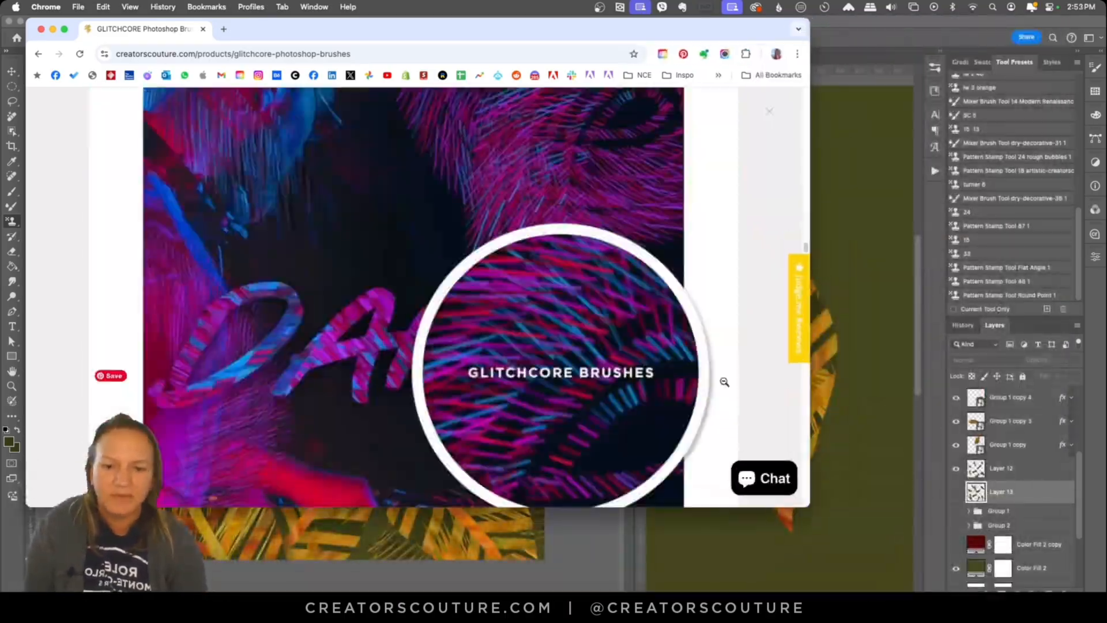
{"action": "scroll", "coordinate": [724, 380], "scroll_direction": "down", "scroll_amount": 15}
{"action": "left_click", "coordinate": [863, 28]}
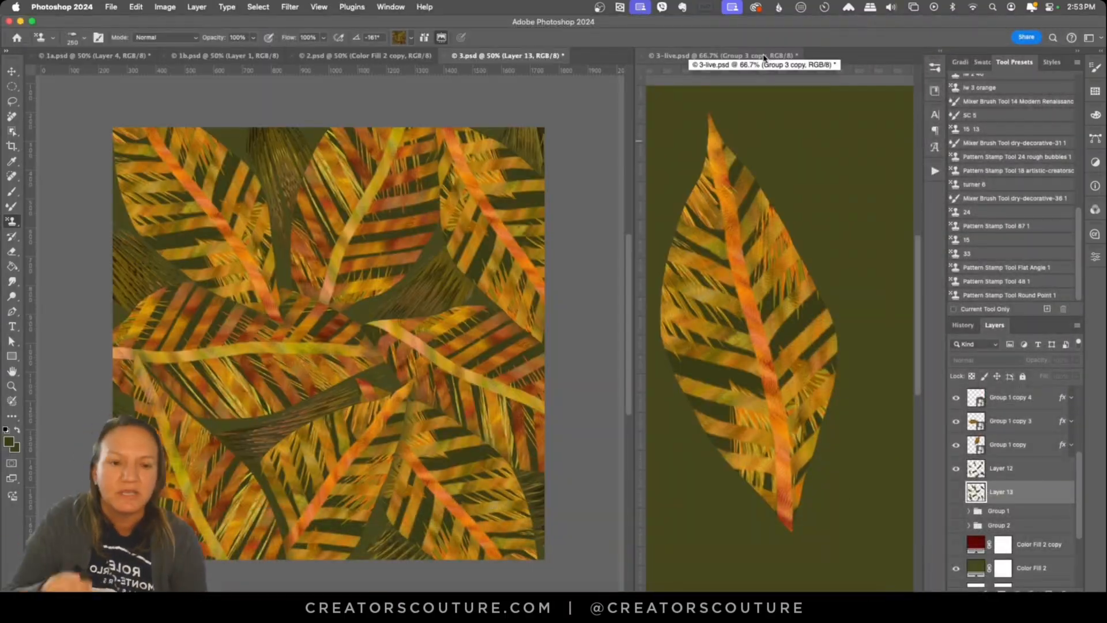
Step: Save and close 3-live.psd, and save a copy of 2.psd as 2-live.psd
{"action": "left_click", "coordinate": [369, 56]}
{"action": "left_click", "coordinate": [691, 55]}
{"action": "key", "text": "super+s"}
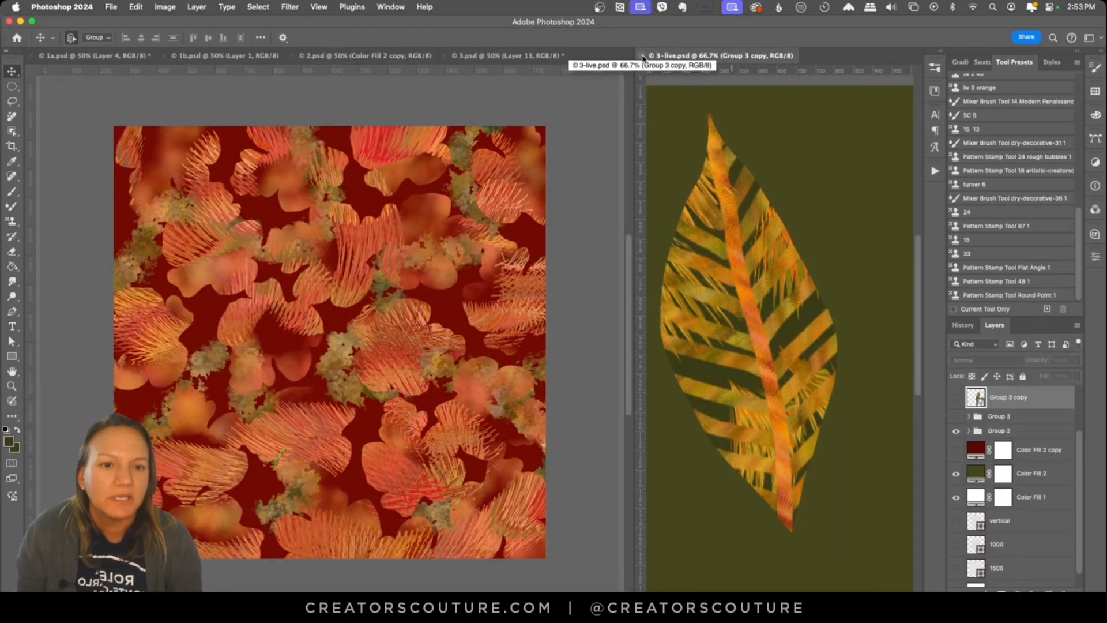
{"action": "key", "text": "super+w"}
{"action": "key", "text": "super+shift+s"}
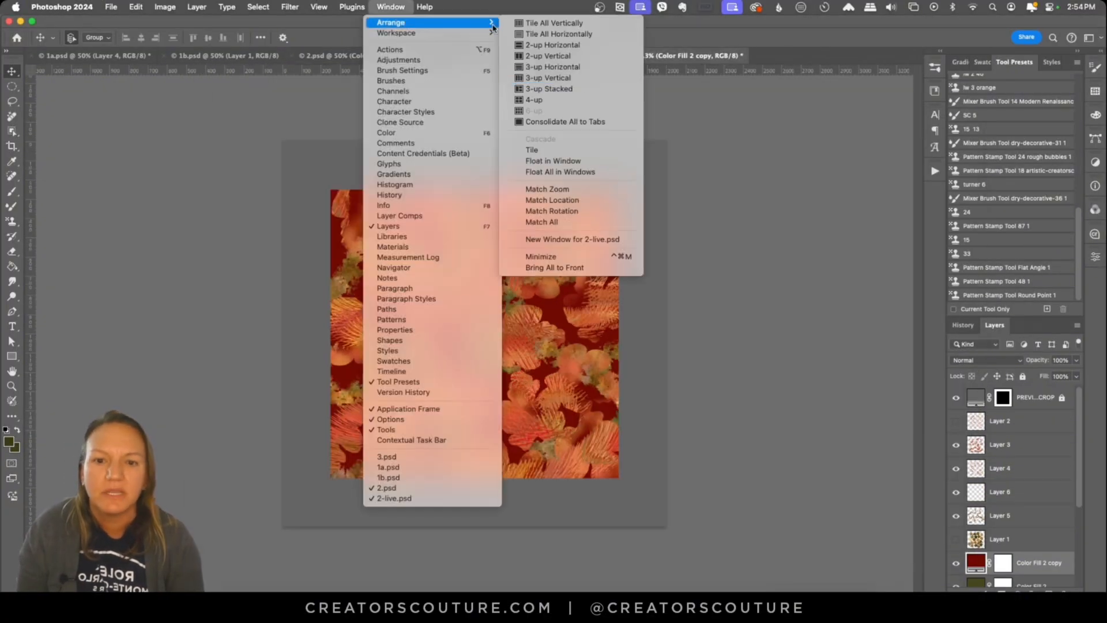
Step: Place 2.psd and 2-live.psd side by side and hide the red Color Fill 2 copy layer in 2.psd
{"action": "left_click", "coordinate": [554, 42]}
{"action": "left_click", "coordinate": [957, 563]}
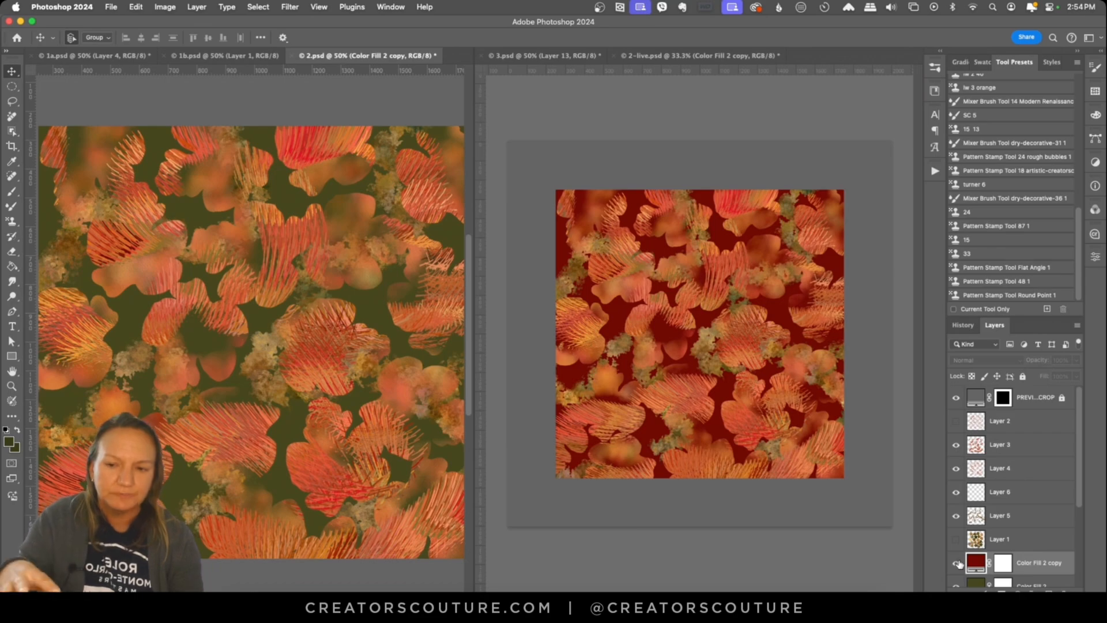
{"action": "left_click", "coordinate": [956, 562]}
{"action": "left_click", "coordinate": [956, 563]}
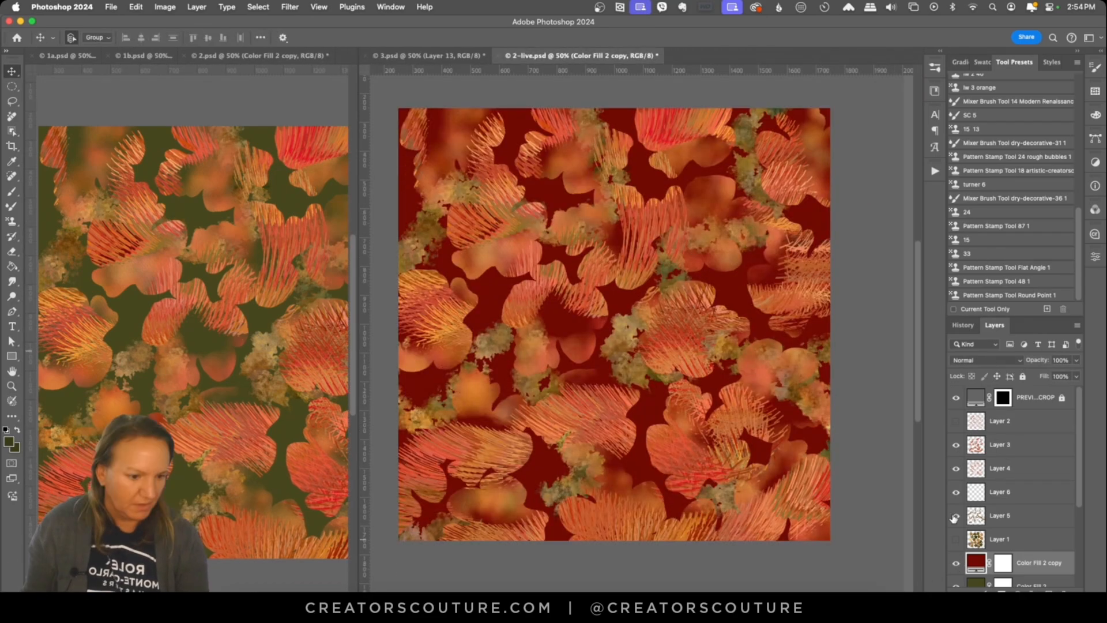
Step: Hide texture Layers 3 to 6 in 2-live.psd and show the flat leaf silhouettes of Layer 1
{"action": "left_click", "coordinate": [998, 515]}
{"action": "left_click", "coordinate": [956, 445]}
{"action": "left_click", "coordinate": [956, 468]}
{"action": "left_click", "coordinate": [955, 514]}
{"action": "left_click", "coordinate": [954, 511]}
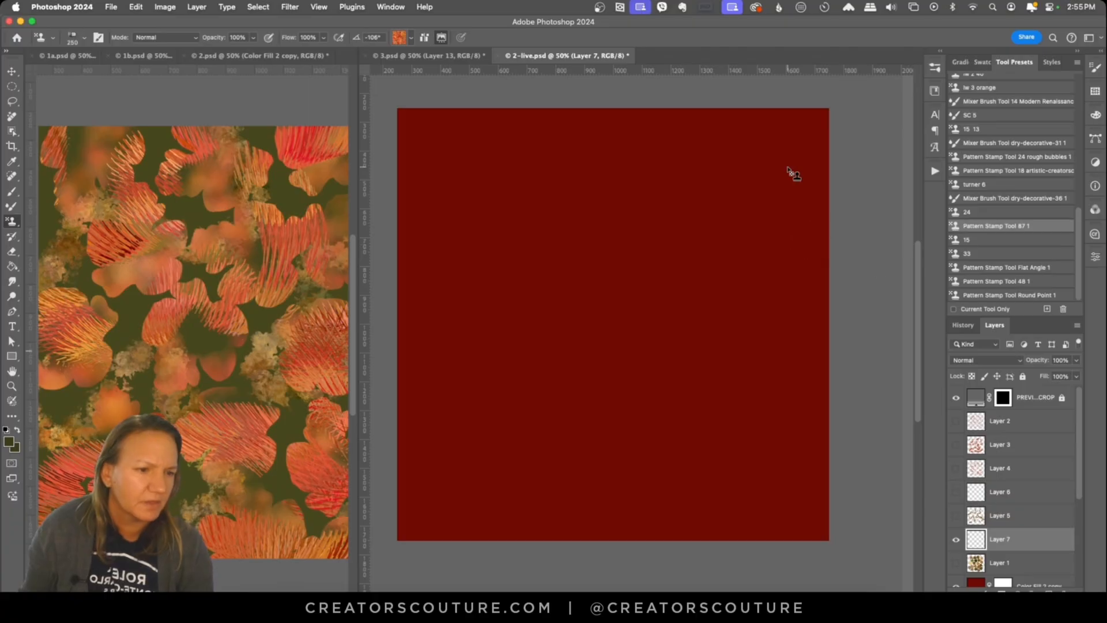
Step: Add Layer 7 above Layer 1 and choose a 402 px Artistic Autumn leaf brush for the Pattern Stamp Tool
{"action": "left_click", "coordinate": [934, 68]}
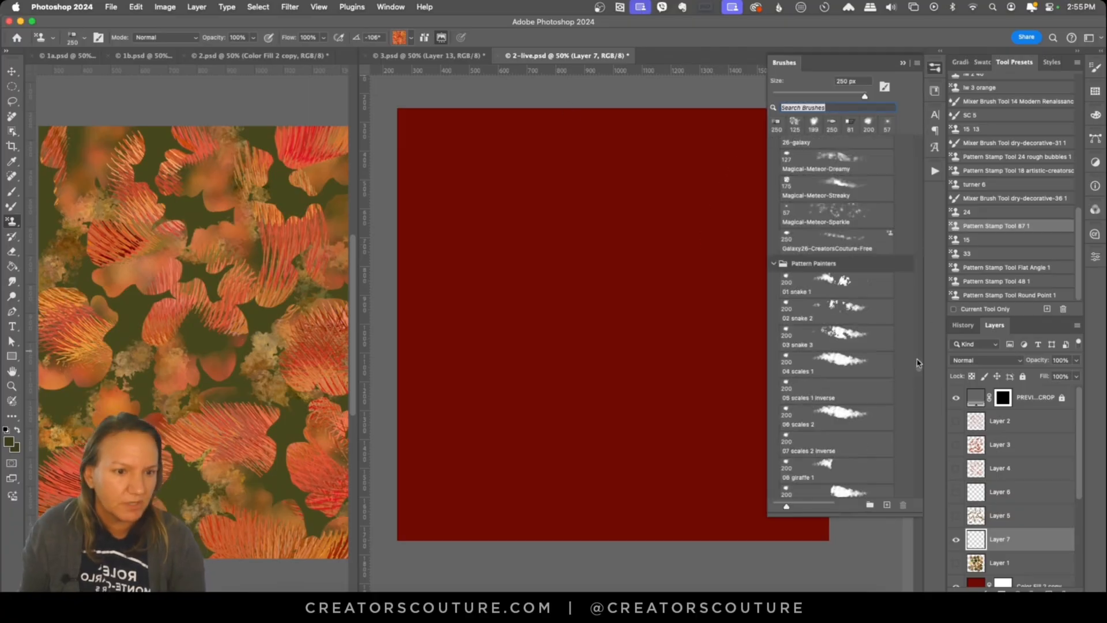
{"action": "mouse_move", "coordinate": [918, 366]}
{"action": "left_mouse_down"}
{"action": "mouse_move", "coordinate": [908, 259]}
{"action": "mouse_move", "coordinate": [877, 343]}
{"action": "left_mouse_up"}
{"action": "left_click", "coordinate": [843, 252]}
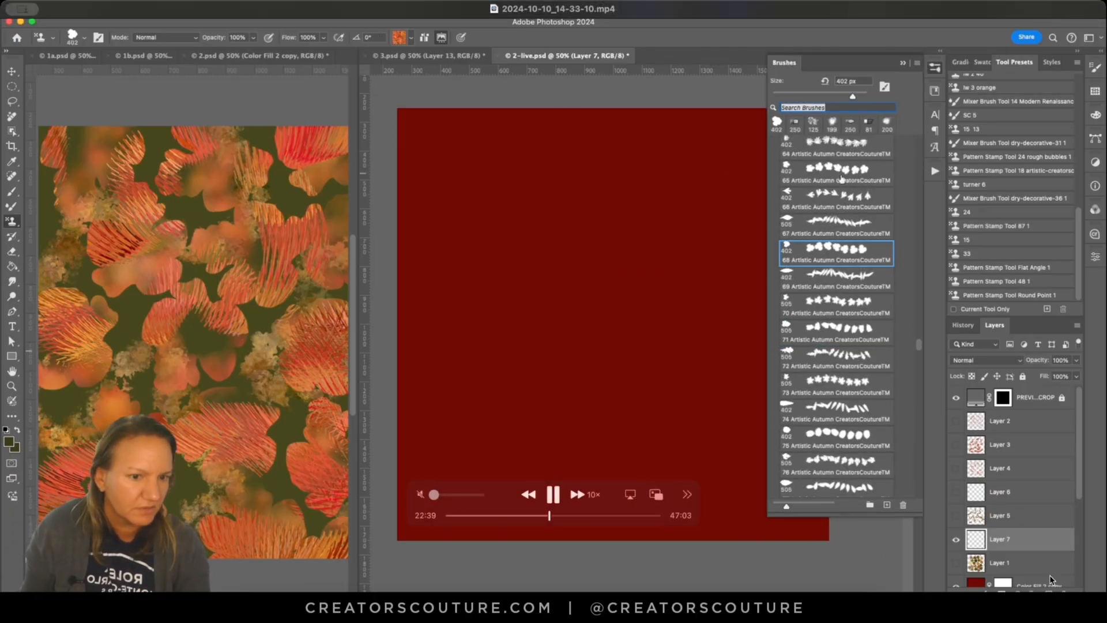
{"action": "left_click", "coordinate": [842, 175]}
Step: Stamp a test leaf on Layer 7 and compare it with the leaf silhouettes on Layer 1
{"action": "left_click", "coordinate": [669, 190]}
{"action": "left_click", "coordinate": [955, 562]}
{"action": "left_click", "coordinate": [956, 563]}
{"action": "left_click", "coordinate": [934, 67]}
{"action": "left_click", "coordinate": [955, 562]}
{"action": "left_click", "coordinate": [956, 540]}
{"action": "left_click", "coordinate": [955, 563]}
{"action": "left_click", "coordinate": [956, 539]}
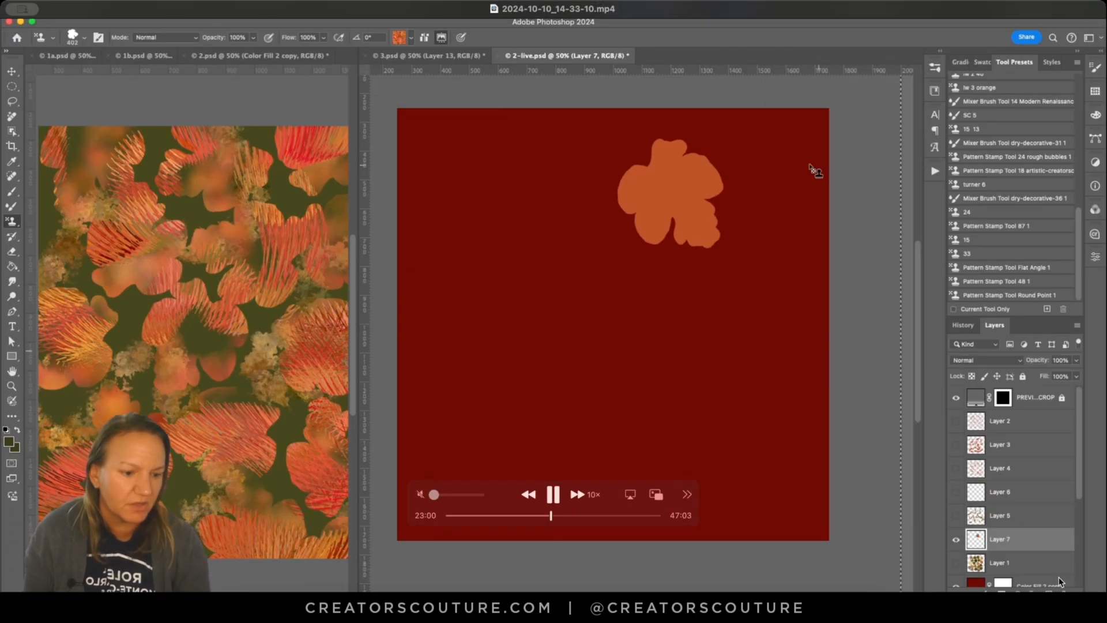
Step: Stamp flat leaf silhouettes in varied autumn colours across the whole canvas on Layer 7, letting some run past the edges
{"action": "left_click", "coordinate": [682, 161]}
{"action": "left_click", "coordinate": [789, 136]}
{"action": "left_click", "coordinate": [755, 235]}
{"action": "left_click", "coordinate": [642, 283]}
{"action": "left_click", "coordinate": [741, 347]}
{"action": "left_click", "coordinate": [581, 185]}
{"action": "left_click", "coordinate": [486, 126]}
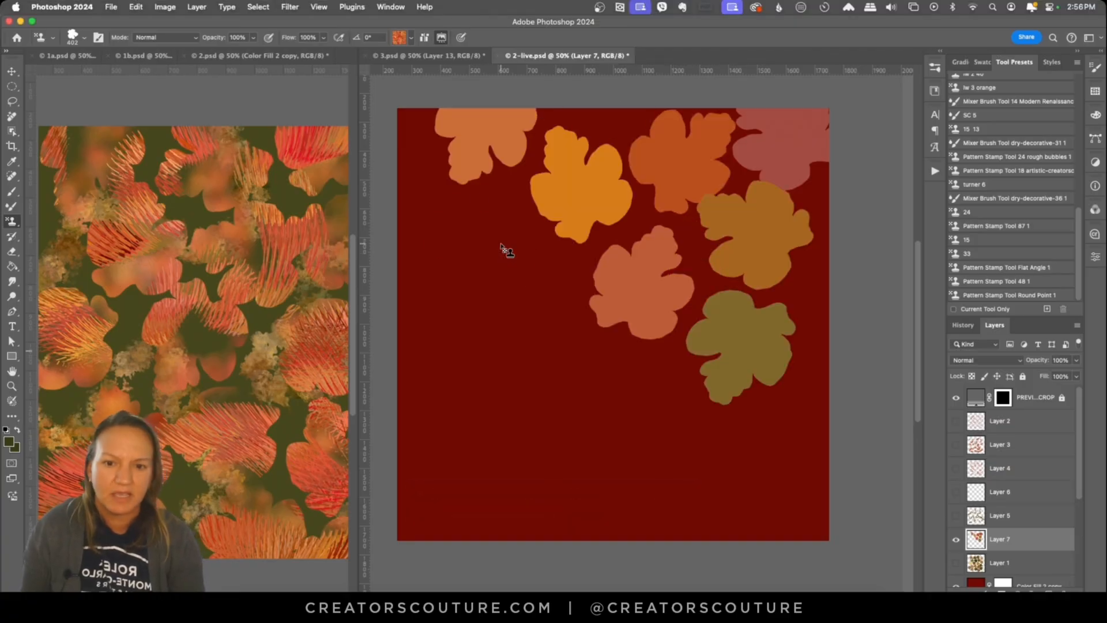
{"action": "left_click", "coordinate": [485, 243]}
{"action": "left_click", "coordinate": [423, 330]}
{"action": "left_click", "coordinate": [400, 157]}
{"action": "left_click", "coordinate": [532, 336]}
{"action": "left_click", "coordinate": [620, 396]}
{"action": "left_click", "coordinate": [706, 449]}
{"action": "left_click", "coordinate": [812, 427]}
{"action": "left_click", "coordinate": [550, 479]}
{"action": "left_click", "coordinate": [451, 425]}
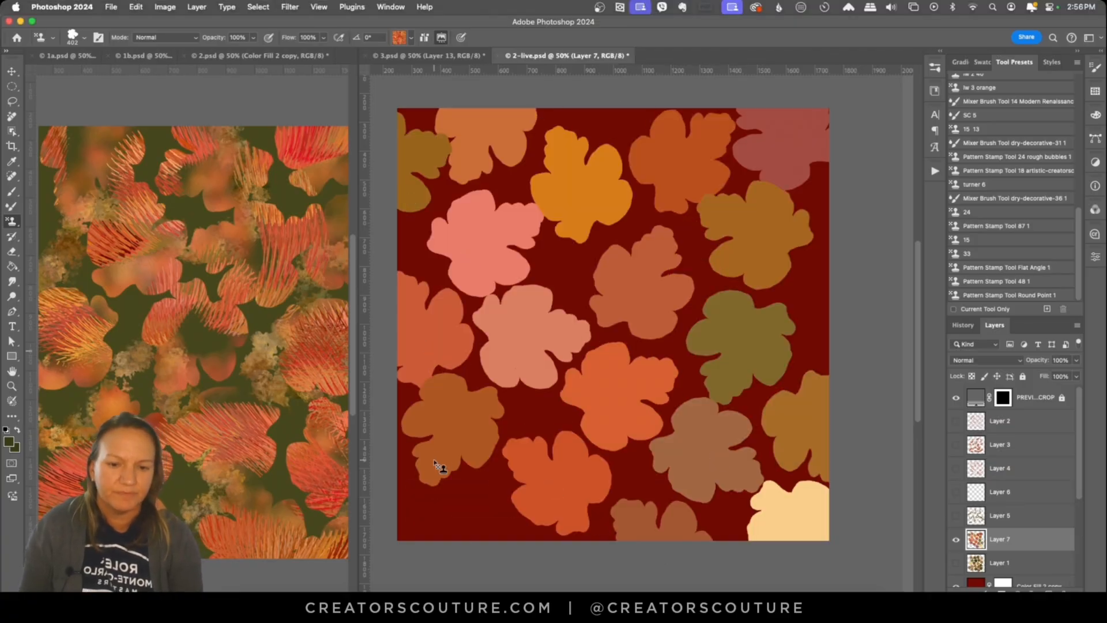
{"action": "left_click", "coordinate": [434, 520]}
{"action": "left_click", "coordinate": [494, 577]}
{"action": "left_click", "coordinate": [843, 300]}
Step: Examine the soft texture of Layer 4 on its own with the new leaf silhouettes hidden
{"action": "left_click", "coordinate": [956, 539]}
{"action": "left_click", "coordinate": [956, 468]}
{"action": "left_click", "coordinate": [998, 471]}
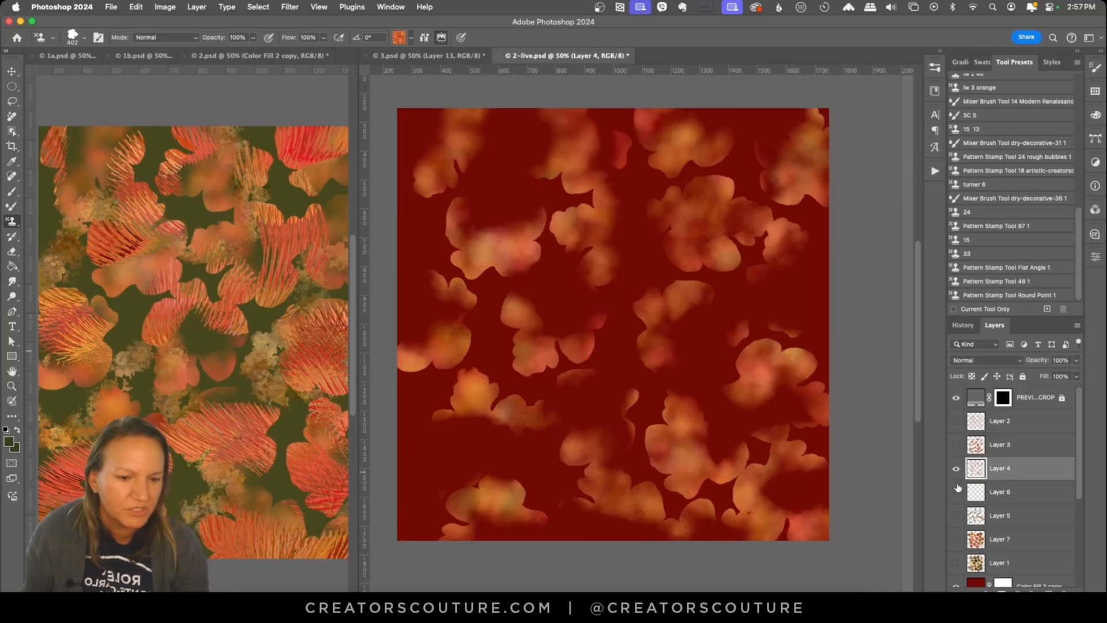
{"action": "left_click", "coordinate": [956, 468]}
Step: Load the Layer 7 leaf silhouettes as a selection and add Layer 8 above them, with Layer 7 hidden
{"action": "left_click", "coordinate": [955, 539]}
{"action": "left_click", "coordinate": [976, 495]}
{"action": "left_click", "coordinate": [970, 497], "text": "super"}
{"action": "left_click", "coordinate": [956, 515]}
Step: Try a soft texture stroke inside the selected leaves with tool preset 15, and undo it
{"action": "left_click", "coordinate": [934, 68]}
{"action": "left_click_drag", "start_coordinate": [919, 349], "coordinate": [918, 345]}
{"action": "left_click", "coordinate": [967, 239]}
{"action": "left_click_drag", "start_coordinate": [668, 225], "coordinate": [621, 352]}
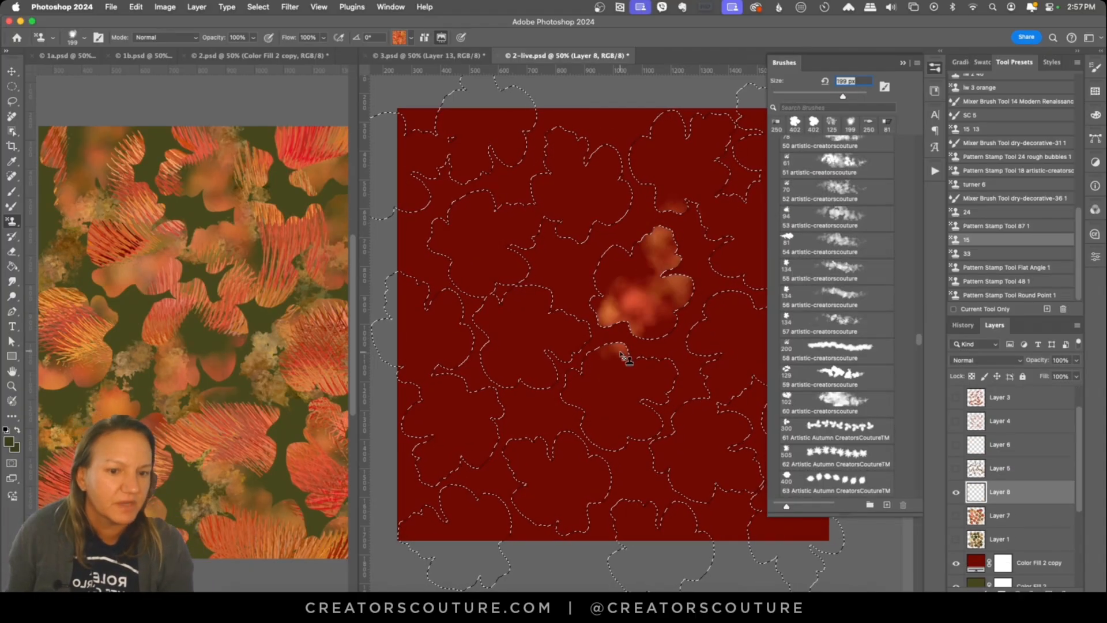
{"action": "key", "text": "super+z"}
Step: Try tool preset 33 with a stroke inside the selected leaves, and check the Flat Angle preset and other artistic brushes
{"action": "left_click_drag", "start_coordinate": [919, 339], "coordinate": [919, 325]}
{"action": "left_click", "coordinate": [967, 254]}
{"action": "left_click_drag", "start_coordinate": [700, 213], "coordinate": [683, 271]}
{"action": "left_click", "coordinate": [1006, 267]}
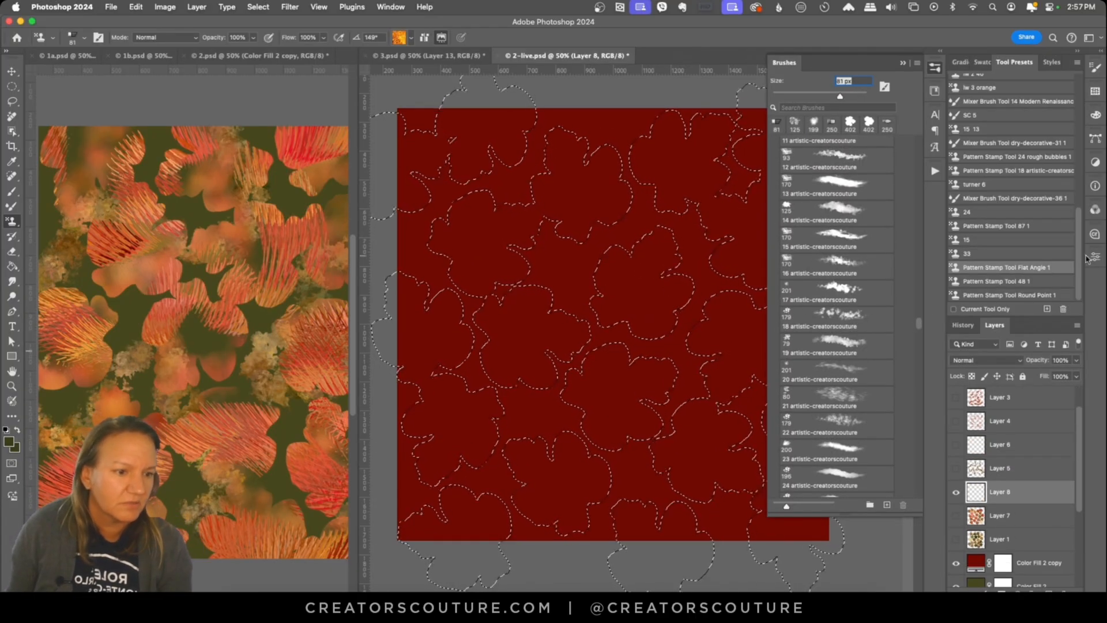
{"action": "left_click", "coordinate": [839, 209]}
Step: Return to tool preset 15 and paint soft texture along the selected leaf edges on Layer 8, comparing it with Layer 4
{"action": "left_click", "coordinate": [966, 240]}
{"action": "mouse_move", "coordinate": [718, 196]}
{"action": "left_mouse_down"}
{"action": "mouse_move", "coordinate": [664, 262]}
{"action": "mouse_move", "coordinate": [679, 293]}
{"action": "left_mouse_up"}
{"action": "left_click", "coordinate": [935, 68]}
{"action": "left_click", "coordinate": [955, 422]}
{"action": "left_click", "coordinate": [955, 422]}
{"action": "key", "text": "super+z"}
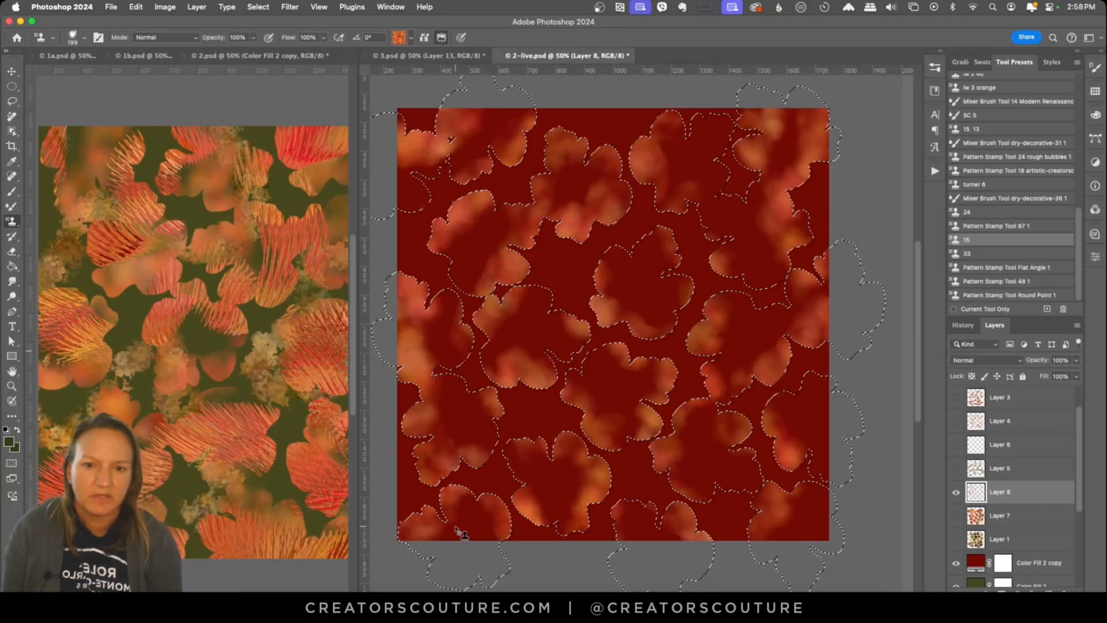
Step: Deselect the leaves, look at 2.psd for reference, and restore the leaf selection in 2-live.psd
{"action": "key", "text": "super+d"}
{"action": "left_click", "coordinate": [266, 56]}
{"action": "key", "text": "v"}
{"action": "left_click", "coordinate": [568, 56]}
{"action": "key", "text": "super+z"}
Step: Paint more soft texture inside the selected leaves on Layer 8 with the Pattern Stamp Tool
{"action": "left_click", "coordinate": [12, 221]}
{"action": "left_click_drag", "start_coordinate": [568, 323], "coordinate": [606, 375]}
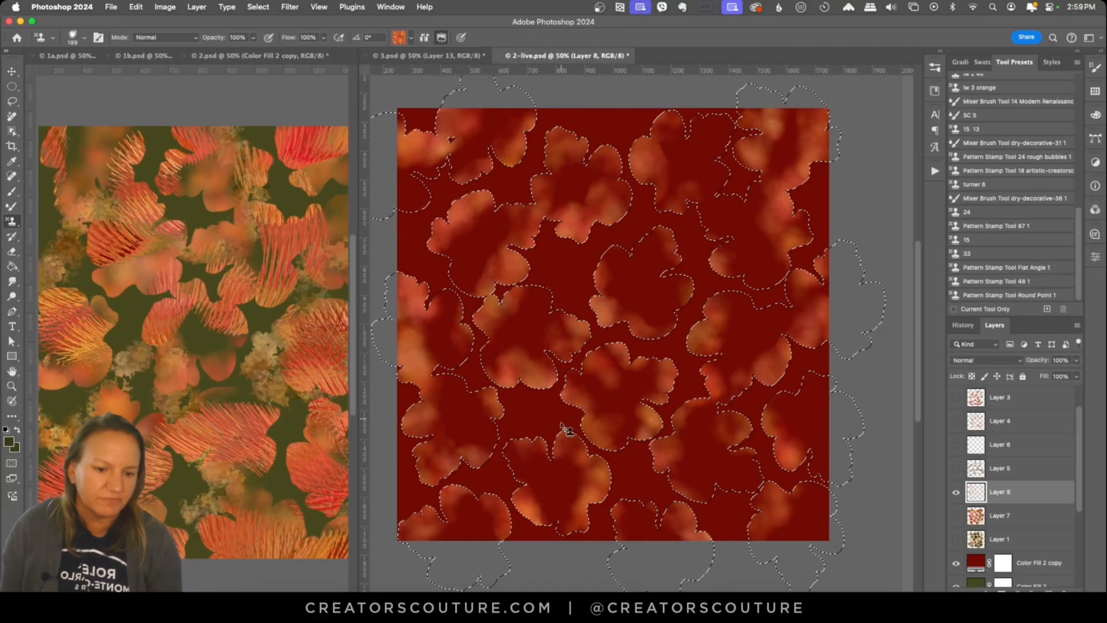
Step: Add Layer 9 and paint bristle texture strokes across the selected leaves with the Pattern Stamp Tool 87 1 preset
{"action": "key", "text": "super+shift+alt+n"}
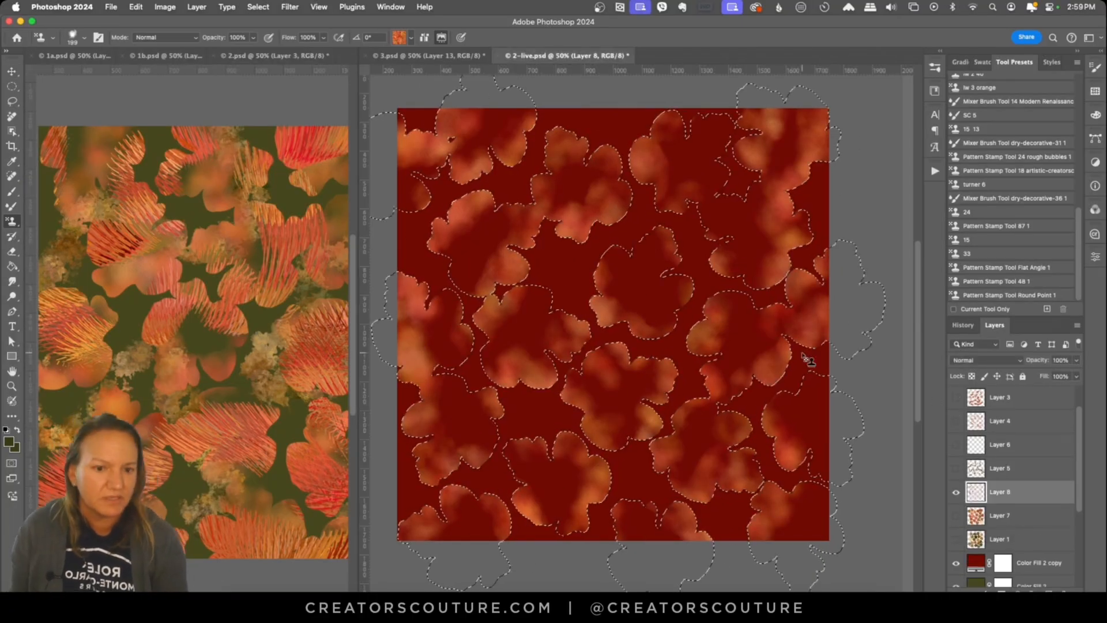
{"action": "left_click", "coordinate": [1046, 309]}
{"action": "left_click", "coordinate": [974, 226]}
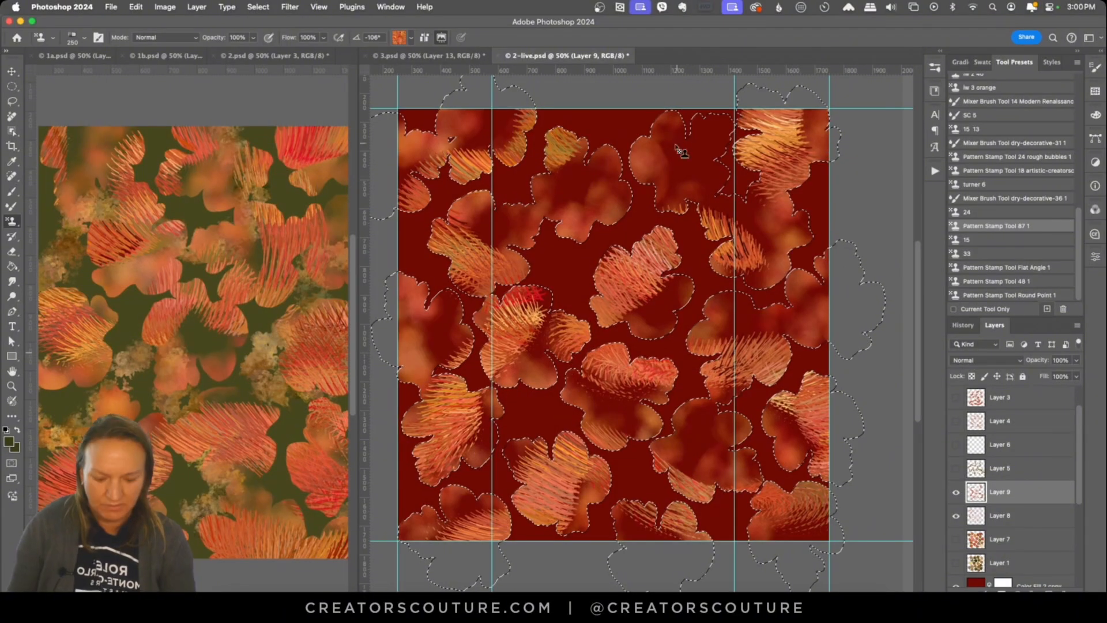
{"action": "key", "text": "super+;"}
{"action": "left_click_drag", "start_coordinate": [744, 465], "coordinate": [700, 415]}
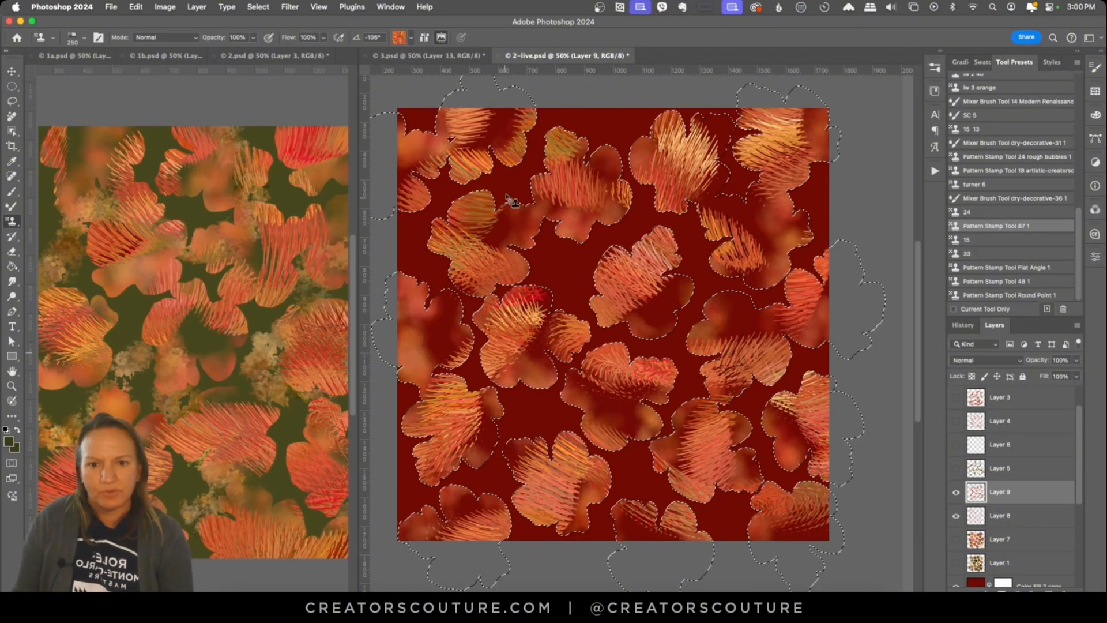
Step: Deselect the leaves, add a new layer above Layer 7, and load tool preset 33 with a different pattern swatch
{"action": "key", "text": "super+d"}
{"action": "left_click", "coordinate": [1000, 539]}
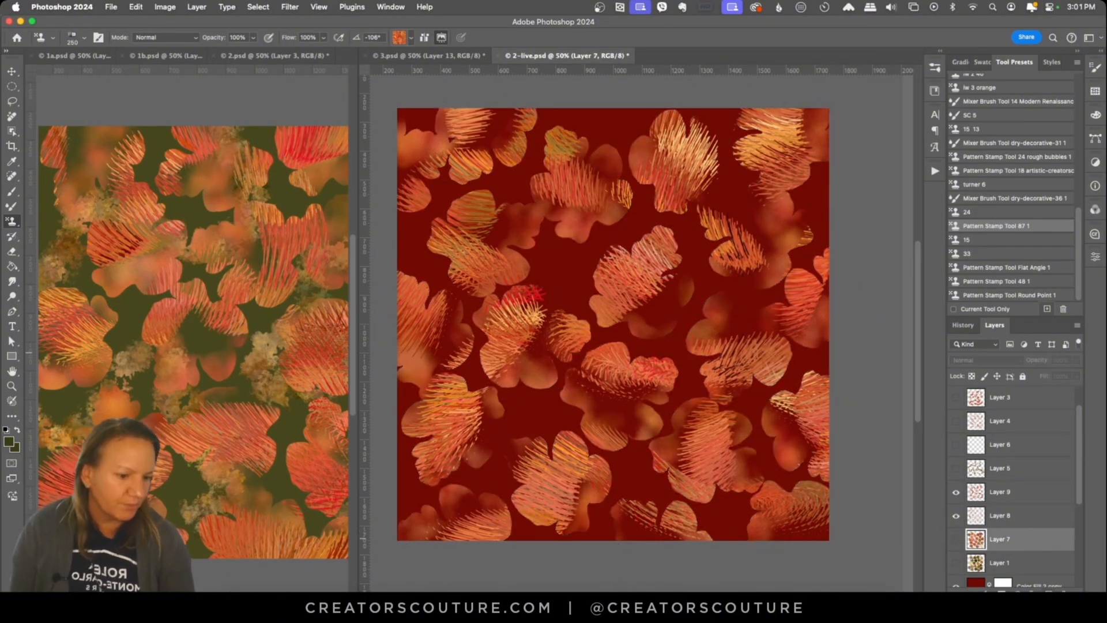
{"action": "left_click", "coordinate": [1047, 592]}
{"action": "left_click", "coordinate": [978, 254]}
{"action": "left_click", "coordinate": [411, 37]}
{"action": "scroll", "coordinate": [484, 405], "scroll_direction": "down", "scroll_amount": 10}
{"action": "left_click", "coordinate": [384, 148]}
{"action": "left_click", "coordinate": [870, 150]}
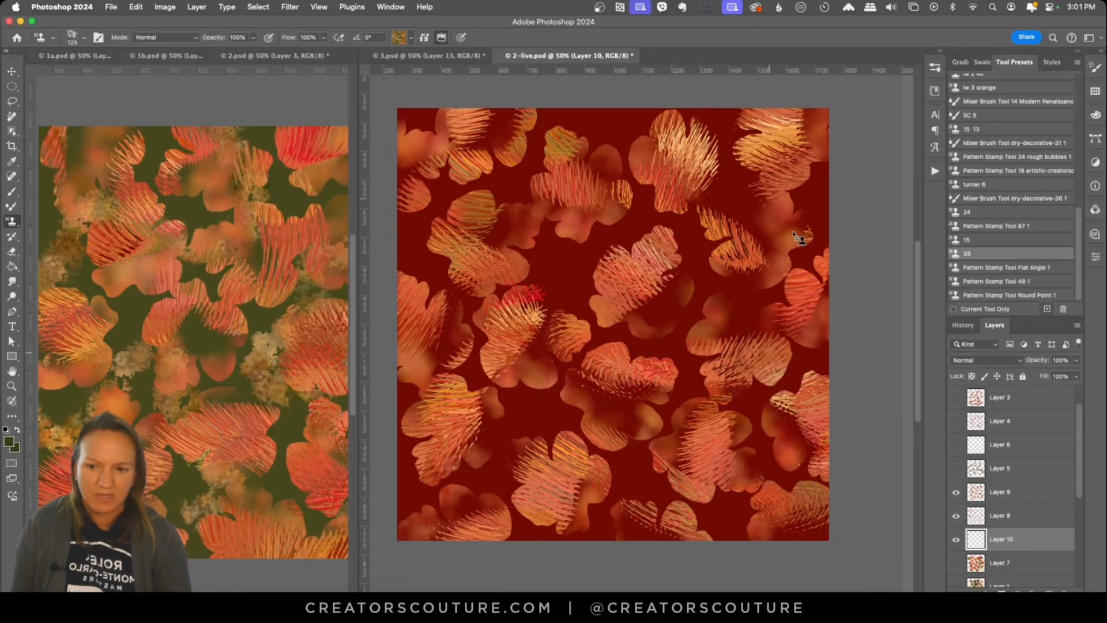
Step: Try a foliage stroke with preset 33 on Layer 10 and hide the red Color Fill 2 copy layer
{"action": "mouse_move", "coordinate": [597, 249]}
{"action": "left_mouse_down"}
{"action": "mouse_move", "coordinate": [722, 124]}
{"action": "mouse_move", "coordinate": [536, 302]}
{"action": "left_mouse_up"}
{"action": "key", "text": "super+z"}
{"action": "scroll", "coordinate": [1003, 490], "scroll_direction": "down", "scroll_amount": 5}
{"action": "left_click", "coordinate": [955, 491]}
{"action": "key", "text": "super+z"}
Step: Paint foliage texture clusters through the gaps between the leaves on Layer 10 over the red fill, and save 2-live.psd
{"action": "left_click_drag", "start_coordinate": [565, 115], "coordinate": [406, 262]}
{"action": "left_click_drag", "start_coordinate": [822, 190], "coordinate": [576, 276]}
{"action": "mouse_move", "coordinate": [798, 360]}
{"action": "left_mouse_down"}
{"action": "mouse_move", "coordinate": [526, 351]}
{"action": "mouse_move", "coordinate": [452, 499]}
{"action": "left_mouse_up"}
{"action": "left_click_drag", "start_coordinate": [815, 453], "coordinate": [651, 533]}
{"action": "left_click_drag", "start_coordinate": [614, 115], "coordinate": [752, 130]}
{"action": "left_click", "coordinate": [957, 493]}
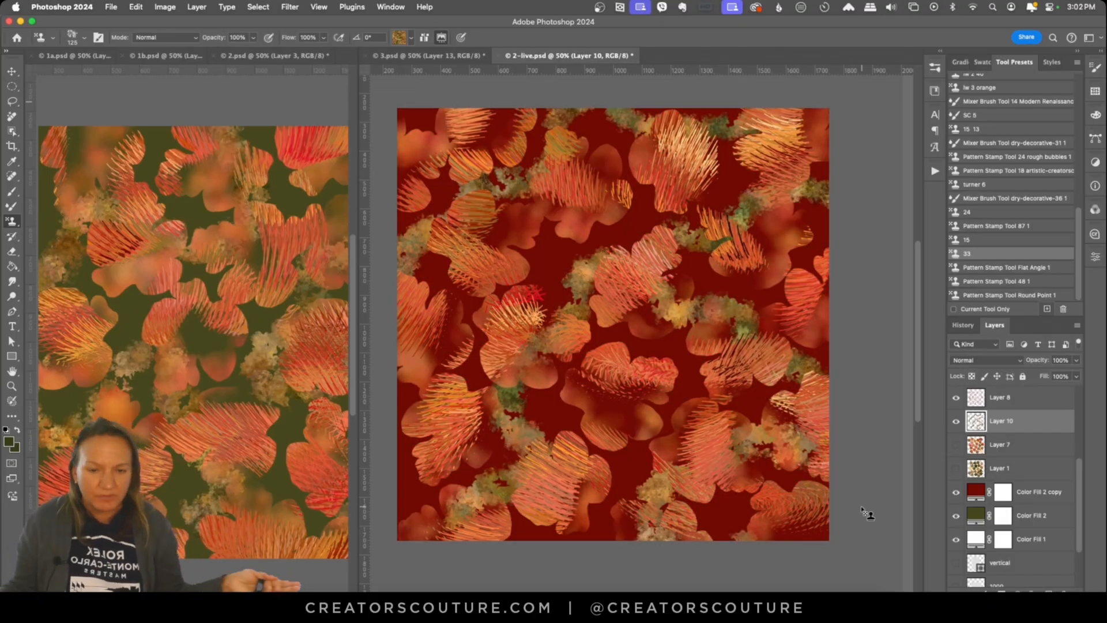
{"action": "scroll", "coordinate": [862, 510], "scroll_direction": "left", "scroll_amount": 1}
{"action": "key", "text": "super+s"}
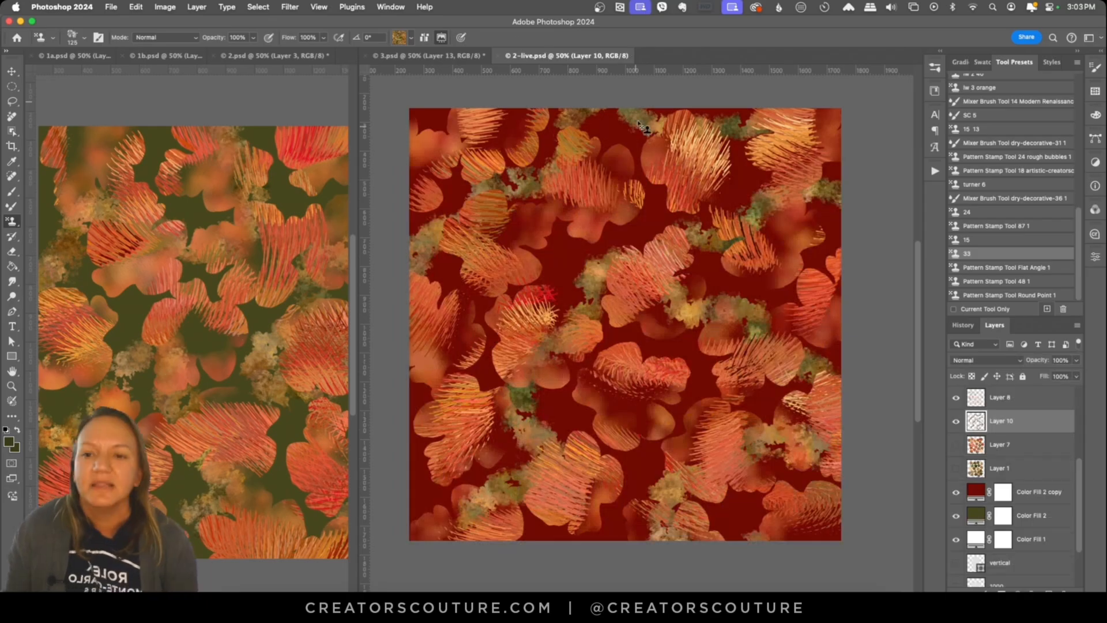
Step: Bring up 1a.psd as the reference and widen its document area to view the striped pattern
{"action": "left_click", "coordinate": [97, 56]}
{"action": "left_click_drag", "start_coordinate": [358, 220], "coordinate": [443, 221]}
{"action": "scroll", "coordinate": [261, 218], "scroll_direction": "right", "scroll_amount": 2}
{"action": "scroll", "coordinate": [261, 218], "scroll_direction": "down", "scroll_amount": 1}
Step: Switch to Finder, duplicate 1a.psd on the Desktop as 1-live.psd, and open the copy in Photoshop
{"action": "key", "text": "super+Tab"}
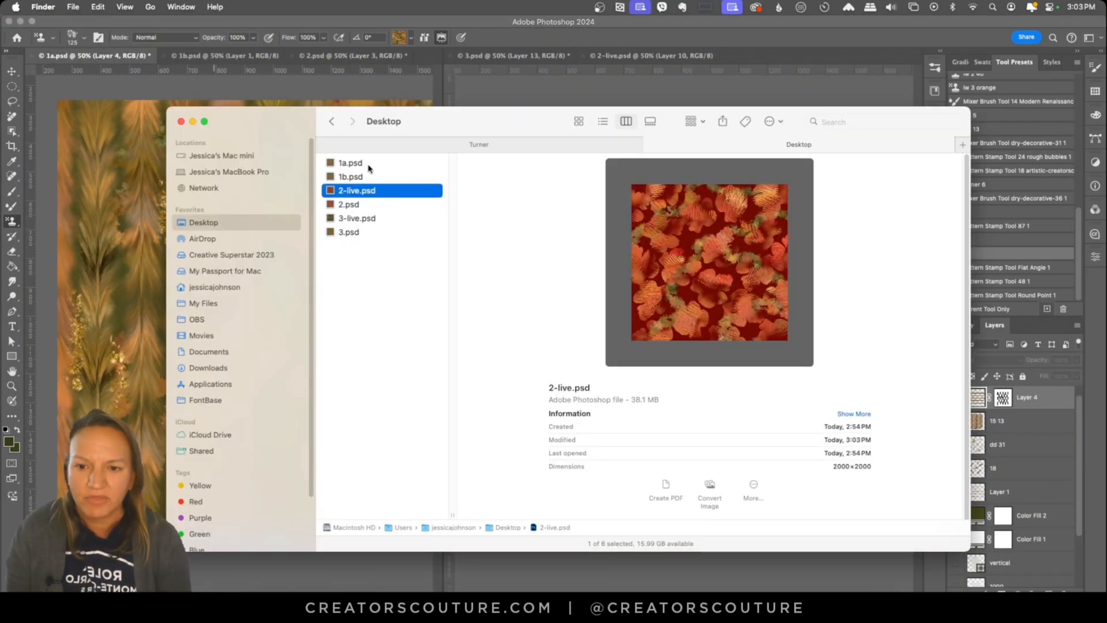
{"action": "left_click", "coordinate": [368, 165]}
{"action": "right_click", "coordinate": [368, 165]}
{"action": "left_click", "coordinate": [406, 263]}
{"action": "double_click", "coordinate": [377, 166]}
Step: Hide the dd 31 and 18 texture layers in 1-live.psd
{"action": "key", "text": "v"}
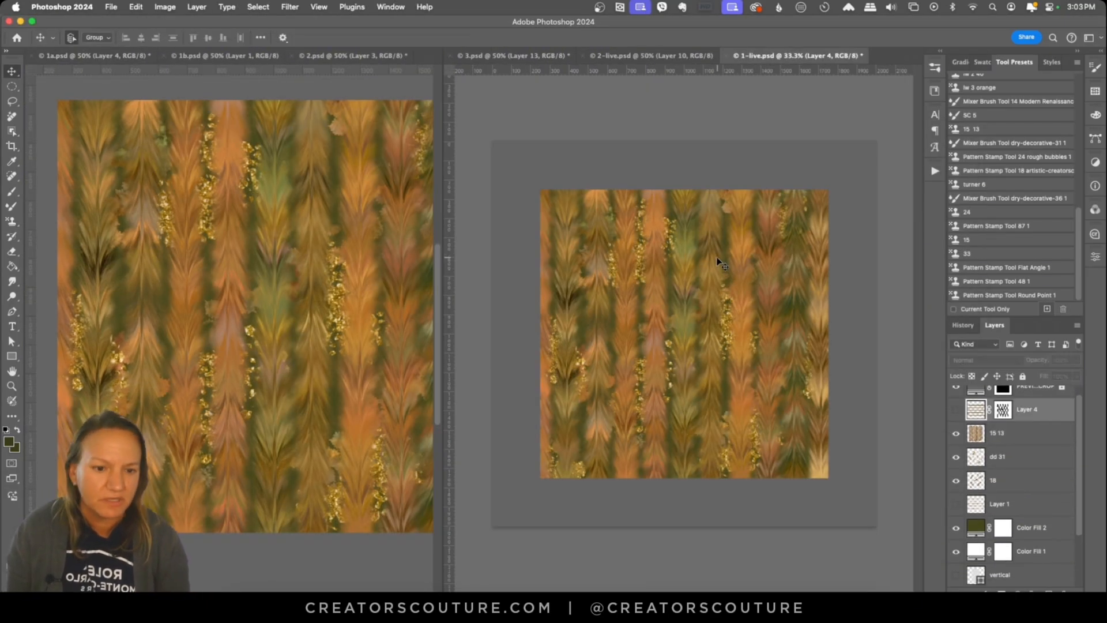
{"action": "left_click", "coordinate": [719, 261]}
{"action": "key", "text": "z"}
{"action": "left_click", "coordinate": [734, 356]}
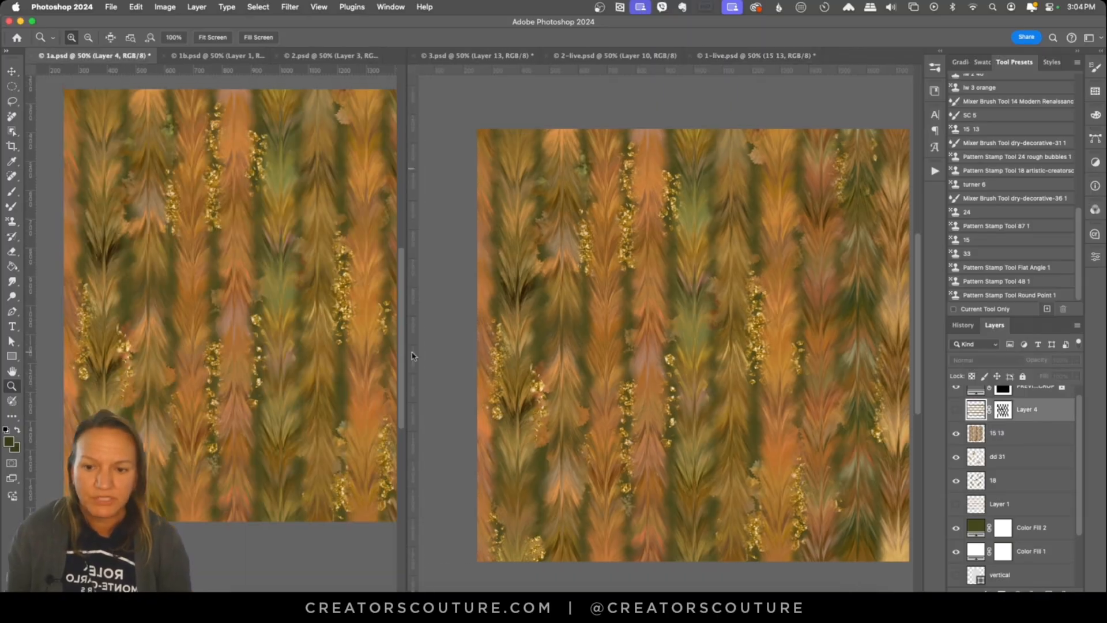
{"action": "left_click", "coordinate": [956, 456]}
{"action": "left_click", "coordinate": [955, 480]}
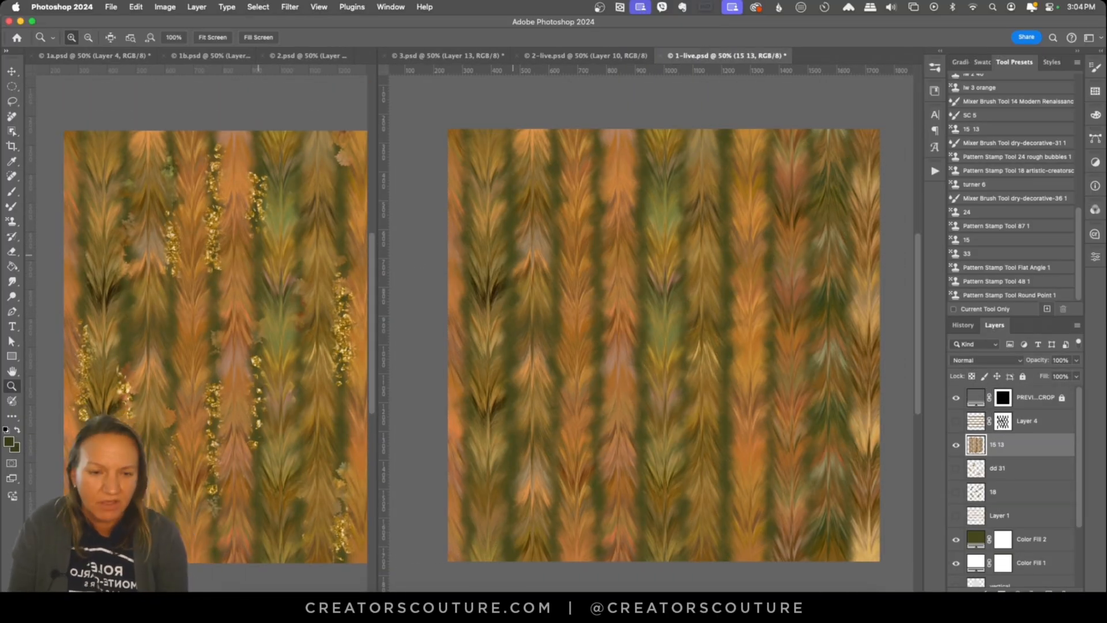
Step: Hide the 15 13 layer, add a new layer above it, and load the Pattern Stamp preset 15 13
{"action": "key", "text": "s"}
{"action": "left_click", "coordinate": [956, 445]}
{"action": "key", "text": "alt+shift+super+n"}
{"action": "left_click", "coordinate": [980, 129]}
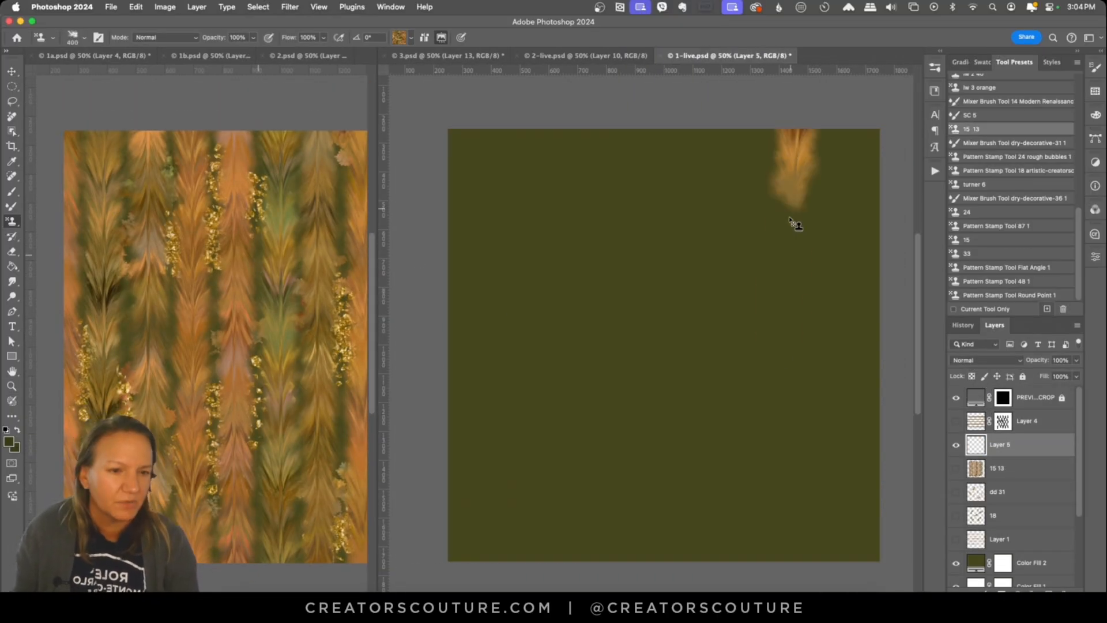
Step: Try a straight stripe and long curving feathered strokes across the green background on Layer 5
{"action": "left_click_drag", "start_coordinate": [857, 130], "coordinate": [856, 559]}
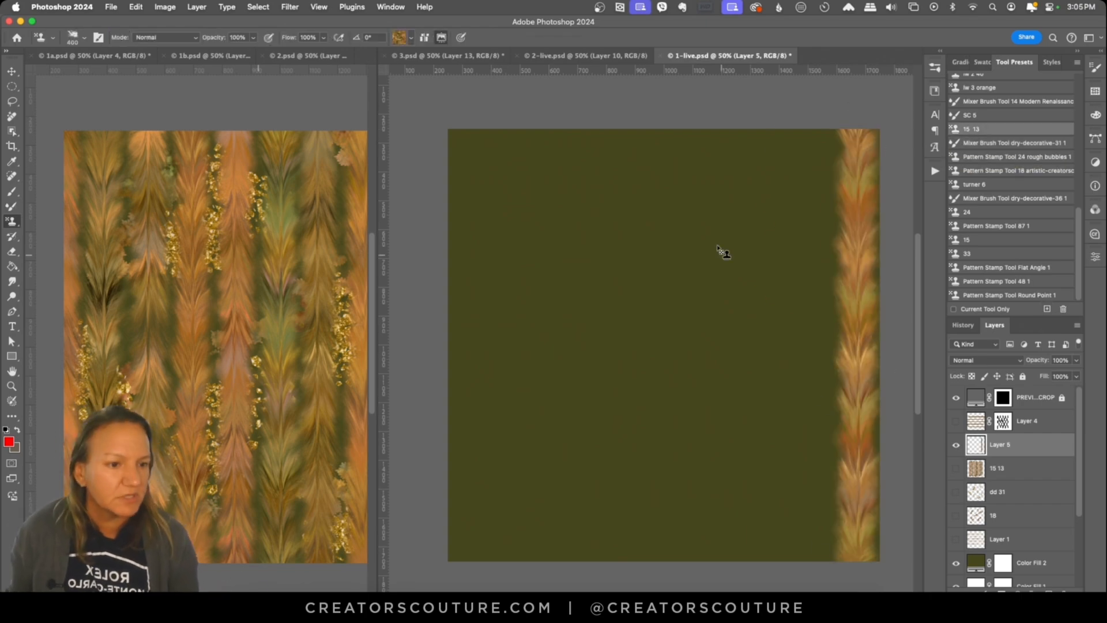
{"action": "key", "text": "super+z"}
{"action": "left_click_drag", "start_coordinate": [739, 151], "coordinate": [594, 466]}
{"action": "mouse_move", "coordinate": [837, 223]}
{"action": "left_mouse_down"}
{"action": "mouse_move", "coordinate": [616, 330]}
{"action": "mouse_move", "coordinate": [775, 560]}
{"action": "left_mouse_up"}
{"action": "left_click_drag", "start_coordinate": [585, 130], "coordinate": [850, 414]}
{"action": "left_click_drag", "start_coordinate": [605, 156], "coordinate": [806, 259]}
{"action": "left_click_drag", "start_coordinate": [576, 236], "coordinate": [701, 401]}
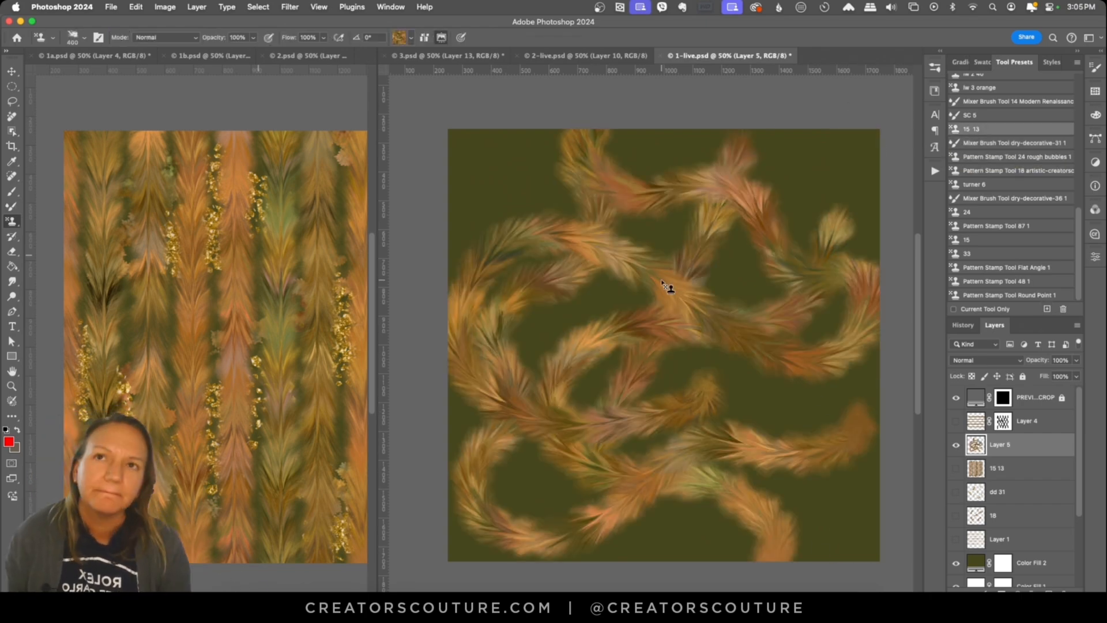
{"action": "key", "text": "super+z"}
{"action": "key", "text": "super+z"}
{"action": "key", "text": "super+z"}
{"action": "key", "text": "super+z"}
{"action": "key", "text": "super+z"}
Step: Paint straight vertical feathered stripes side by side across the whole tile on Layer 5 with preset 15 13
{"action": "left_click_drag", "start_coordinate": [857, 131], "coordinate": [857, 560]}
{"action": "left_click_drag", "start_coordinate": [311, 260], "coordinate": [185, 259]}
{"action": "key", "text": "super+z"}
{"action": "mouse_move", "coordinate": [864, 130]}
{"action": "left_mouse_down"}
{"action": "mouse_move", "coordinate": [864, 562]}
{"action": "mouse_move", "coordinate": [816, 130]}
{"action": "left_mouse_up"}
{"action": "left_click_drag", "start_coordinate": [772, 130], "coordinate": [771, 562]}
{"action": "mouse_move", "coordinate": [729, 564]}
{"action": "left_mouse_down"}
{"action": "mouse_move", "coordinate": [728, 131]}
{"action": "mouse_move", "coordinate": [682, 568]}
{"action": "mouse_move", "coordinate": [634, 118]}
{"action": "mouse_move", "coordinate": [582, 568]}
{"action": "mouse_move", "coordinate": [535, 115]}
{"action": "mouse_move", "coordinate": [496, 583]}
{"action": "left_mouse_up"}
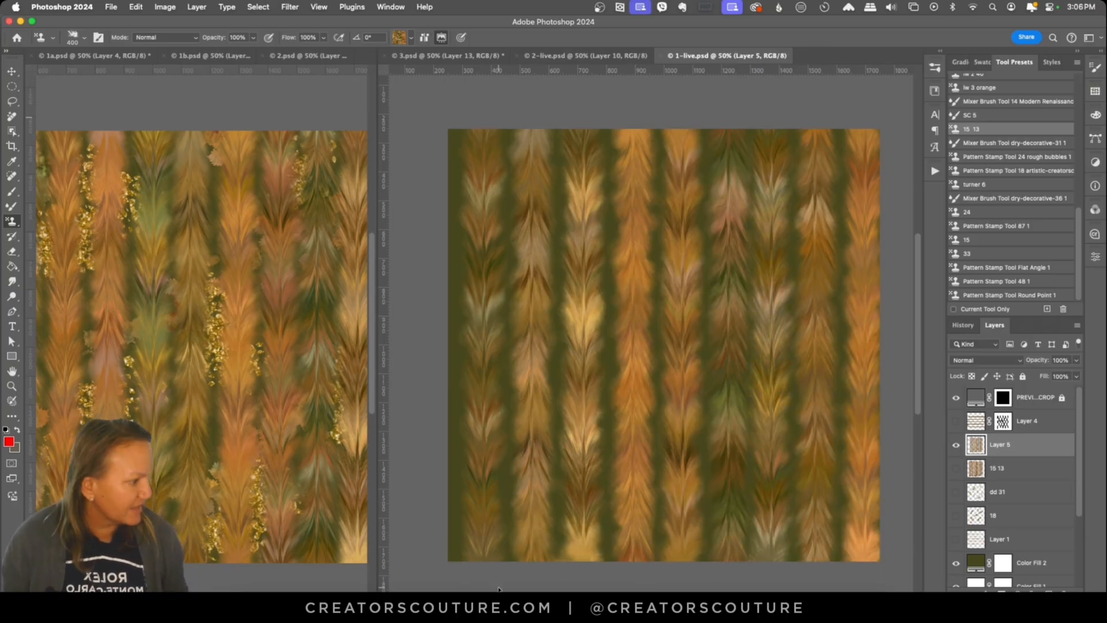
Step: Nudge the painted stripes on Layer 5 slightly to the left with the Move tool
{"action": "key", "text": "v"}
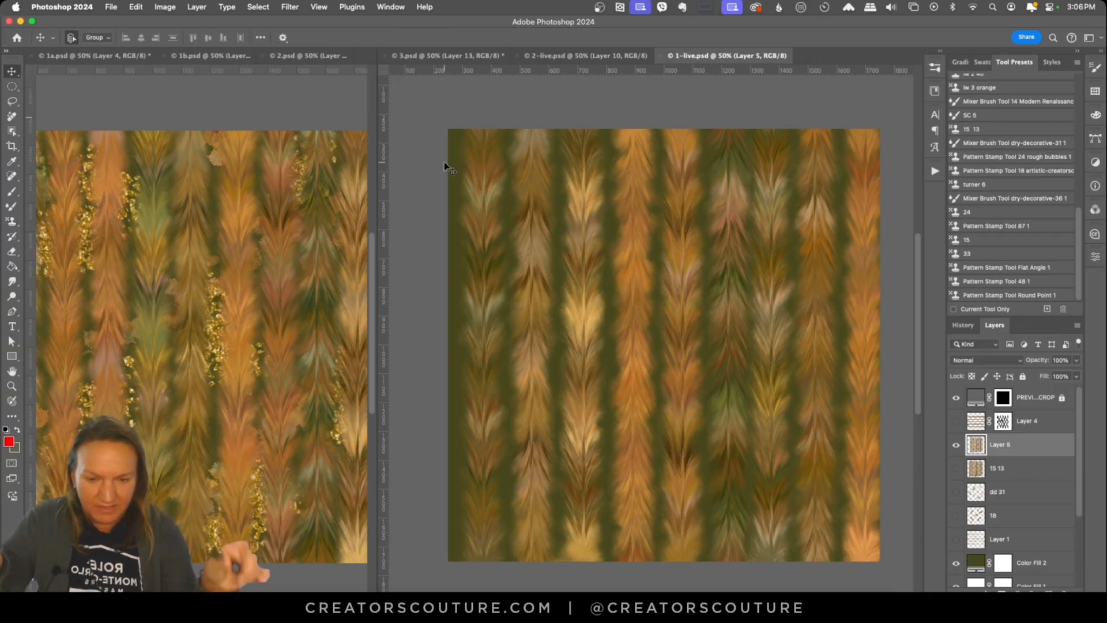
{"action": "key", "text": "shift+Left"}
{"action": "key", "text": "shift+Left"}
{"action": "key", "text": "shift+Left"}
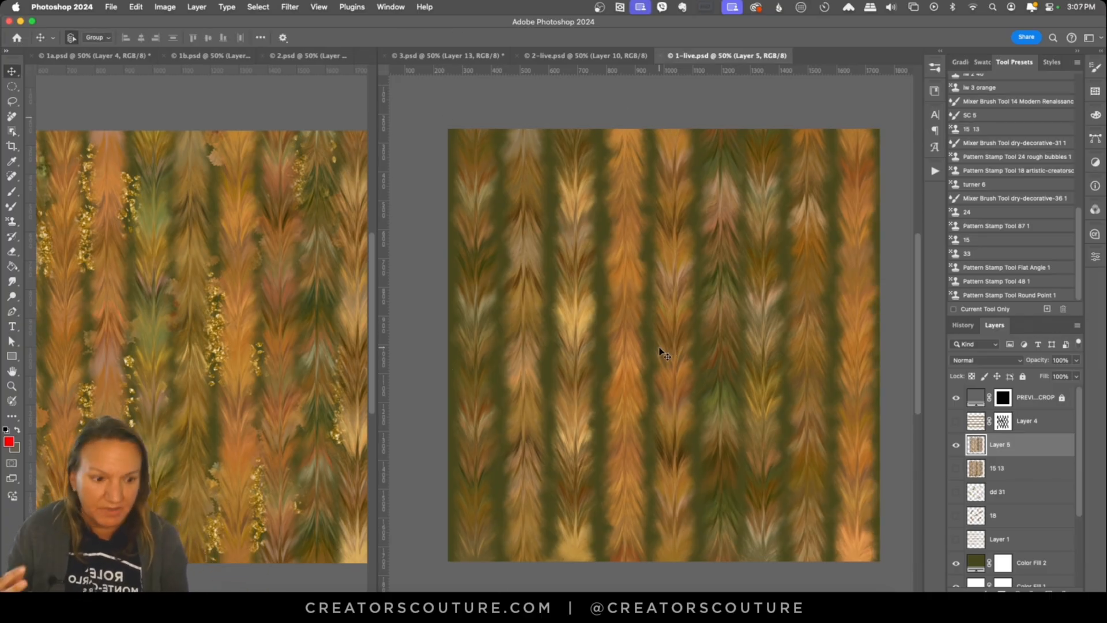
Step: Add a new layer above 15 13, try vertical decorative strokes, and pick the Mixer Brush Tool dry-decorative-31 1 preset
{"action": "left_click", "coordinate": [1014, 468]}
{"action": "left_click", "coordinate": [1048, 590]}
{"action": "left_click", "coordinate": [990, 199]}
{"action": "key", "text": "super+z"}
{"action": "mouse_move", "coordinate": [785, 128]}
{"action": "left_mouse_down"}
{"action": "mouse_move", "coordinate": [784, 323]}
{"action": "mouse_move", "coordinate": [782, 310]}
{"action": "left_mouse_up"}
{"action": "left_click", "coordinate": [980, 129]}
{"action": "left_click", "coordinate": [986, 143]}
{"action": "key", "text": "super+z"}
Step: Add a new layer above Layer 5 and test gold glitter strokes with the dry-decorative-31 mixer brush
{"action": "left_click", "coordinate": [1003, 444]}
{"action": "left_click", "coordinate": [1048, 590]}
{"action": "left_click_drag", "start_coordinate": [732, 199], "coordinate": [647, 332]}
{"action": "key", "text": "super+z"}
{"action": "left_click_drag", "start_coordinate": [542, 260], "coordinate": [724, 187]}
{"action": "key", "text": "super+z"}
{"action": "left_click_drag", "start_coordinate": [677, 262], "coordinate": [864, 196]}
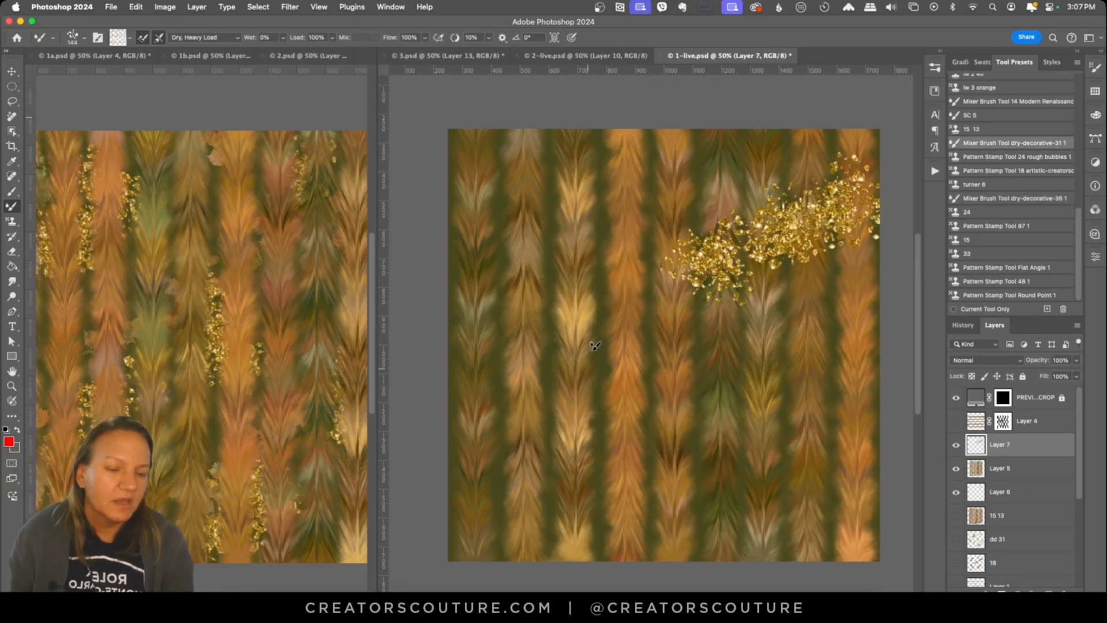
Step: Paint short vertical gold glitter trails along the gaps between the stripes on Layer 7, placed beneath Layer 5
{"action": "left_click_drag", "start_coordinate": [798, 128], "coordinate": [794, 230]}
{"action": "left_click_drag", "start_coordinate": [714, 245], "coordinate": [712, 369]}
{"action": "left_click_drag", "start_coordinate": [611, 128], "coordinate": [608, 248]}
{"action": "key", "text": "super+z"}
{"action": "left_click_drag", "start_coordinate": [486, 259], "coordinate": [485, 375]}
{"action": "left_click_drag", "start_coordinate": [551, 443], "coordinate": [551, 516]}
{"action": "left_click_drag", "start_coordinate": [695, 453], "coordinate": [695, 554]}
{"action": "left_click_drag", "start_coordinate": [846, 348], "coordinate": [845, 447]}
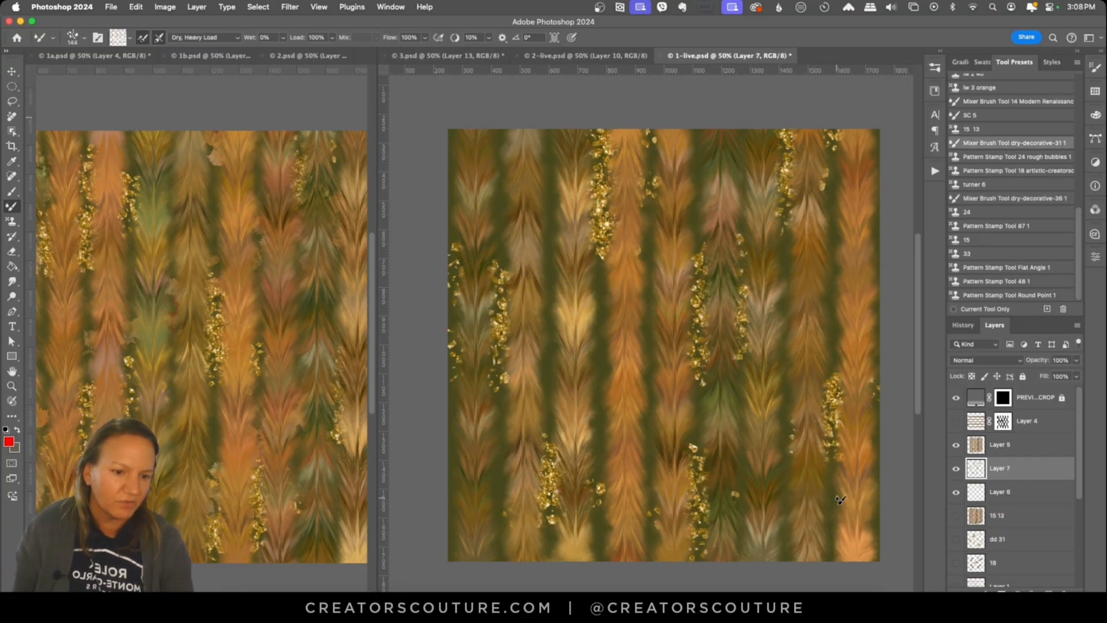
Step: Add new layers above Layer 6 and Layer 5, and try the Pattern Stamp Tool 24 rough bubbles 1 preset
{"action": "left_click", "coordinate": [1003, 491]}
{"action": "left_click", "coordinate": [1048, 591]}
{"action": "left_click", "coordinate": [1014, 157]}
{"action": "left_click", "coordinate": [1003, 445]}
{"action": "left_click", "coordinate": [1048, 591]}
{"action": "left_click_drag", "start_coordinate": [628, 248], "coordinate": [626, 391]}
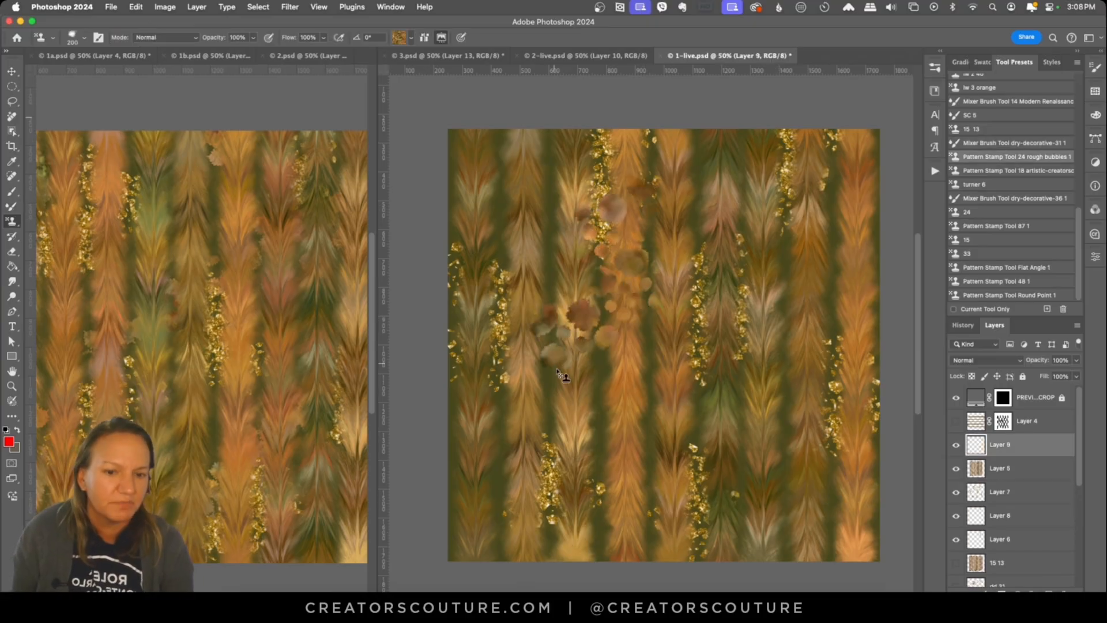
{"action": "left_click_drag", "start_coordinate": [956, 468], "coordinate": [956, 492]}
{"action": "left_click", "coordinate": [1003, 538]}
{"action": "left_click_drag", "start_coordinate": [663, 281], "coordinate": [780, 358]}
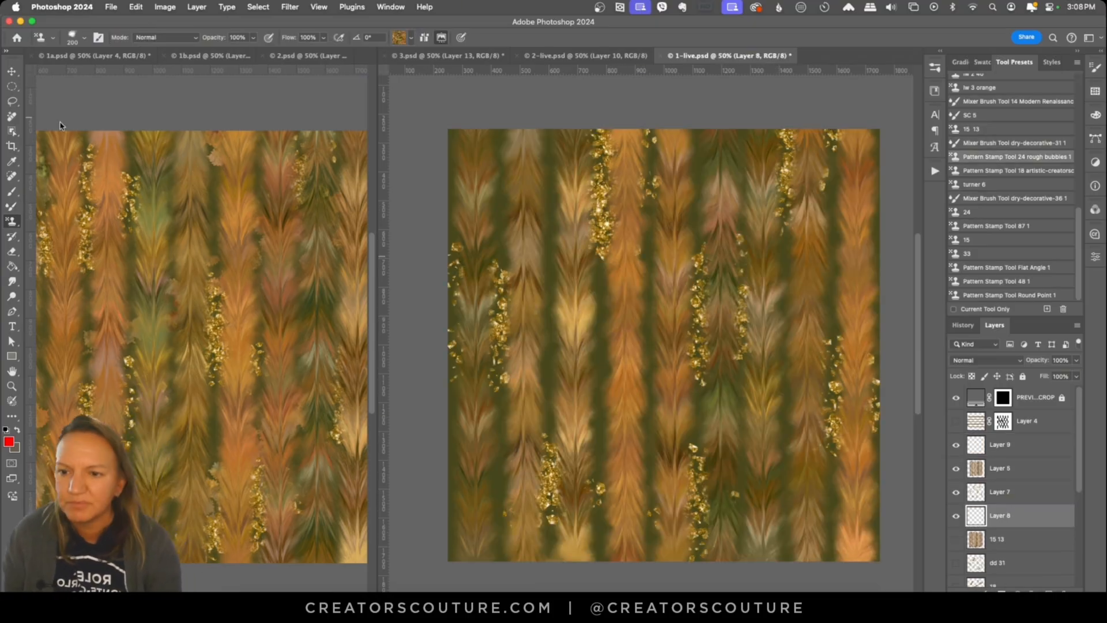
Step: Paint leafy texture behind the feathered stripes on Layer 8 with the Pattern Stamp Tool 18 preset, and save 1-live.psd
{"action": "left_click", "coordinate": [1000, 170]}
{"action": "left_click", "coordinate": [1002, 445]}
{"action": "left_click_drag", "start_coordinate": [605, 247], "coordinate": [720, 467]}
{"action": "key", "text": "super+z"}
{"action": "mouse_move", "coordinate": [956, 468]}
{"action": "left_mouse_down"}
{"action": "mouse_move", "coordinate": [956, 492]}
{"action": "mouse_move", "coordinate": [956, 468]}
{"action": "left_mouse_up"}
{"action": "left_click", "coordinate": [1002, 515]}
{"action": "left_click_drag", "start_coordinate": [695, 144], "coordinate": [695, 236]}
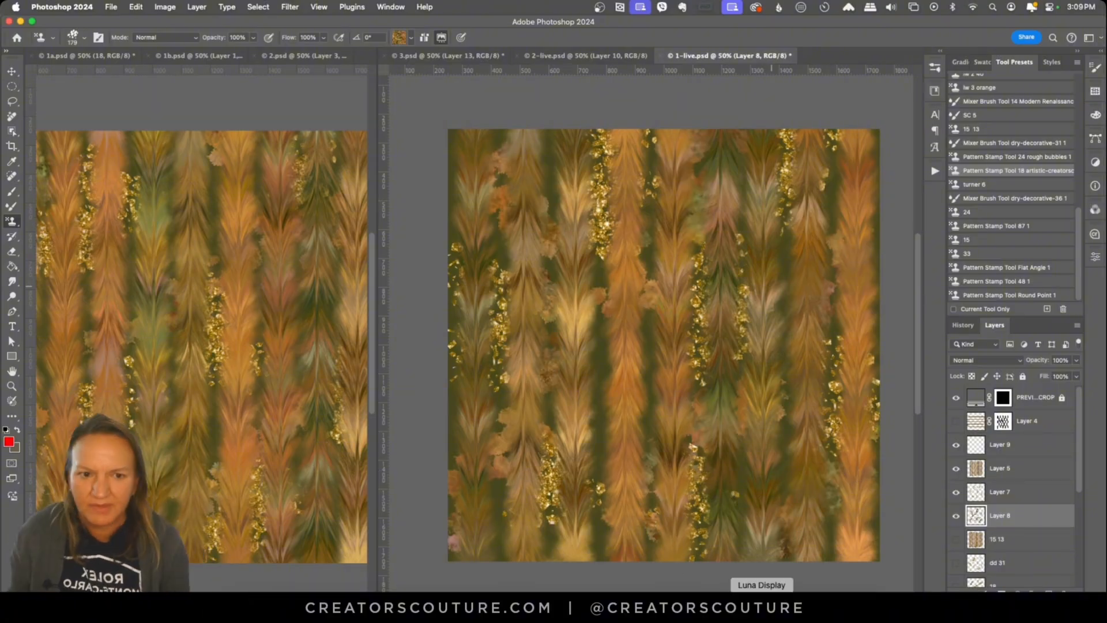
{"action": "key", "text": "super+s"}
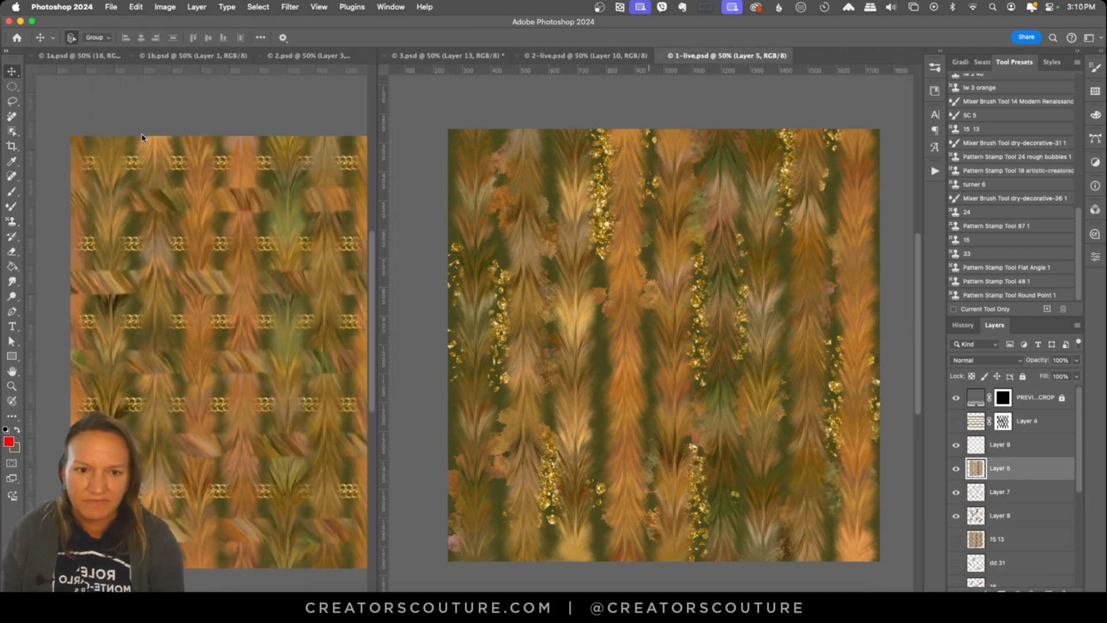
Step: Save the striped document under the new name 1b-live.psd
{"action": "key", "text": "shift+super+s"}
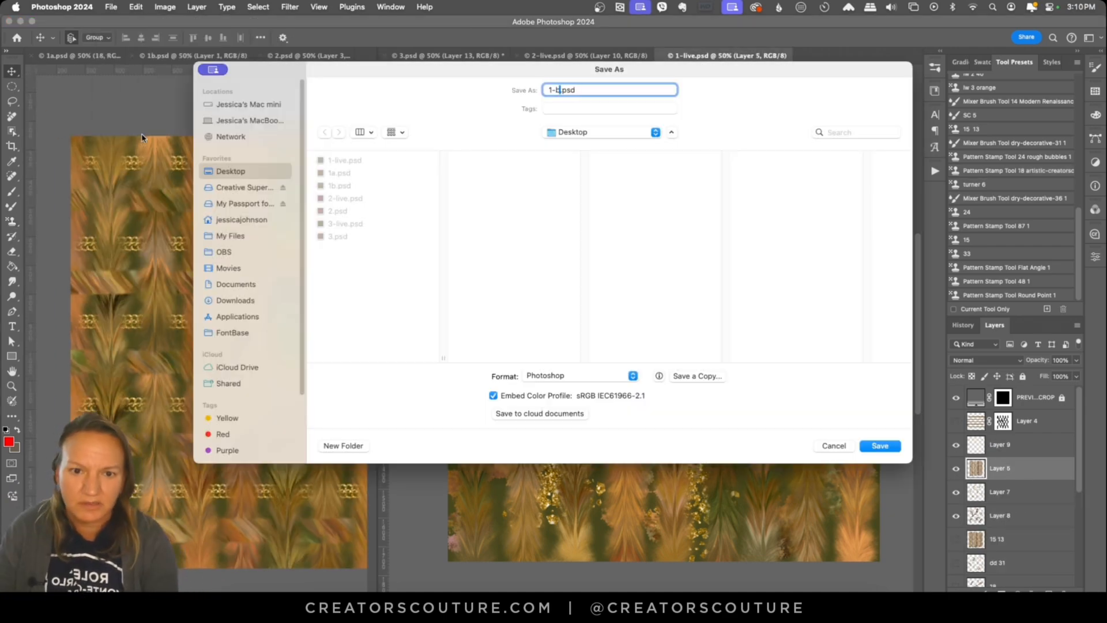
{"action": "key", "text": "Return"}
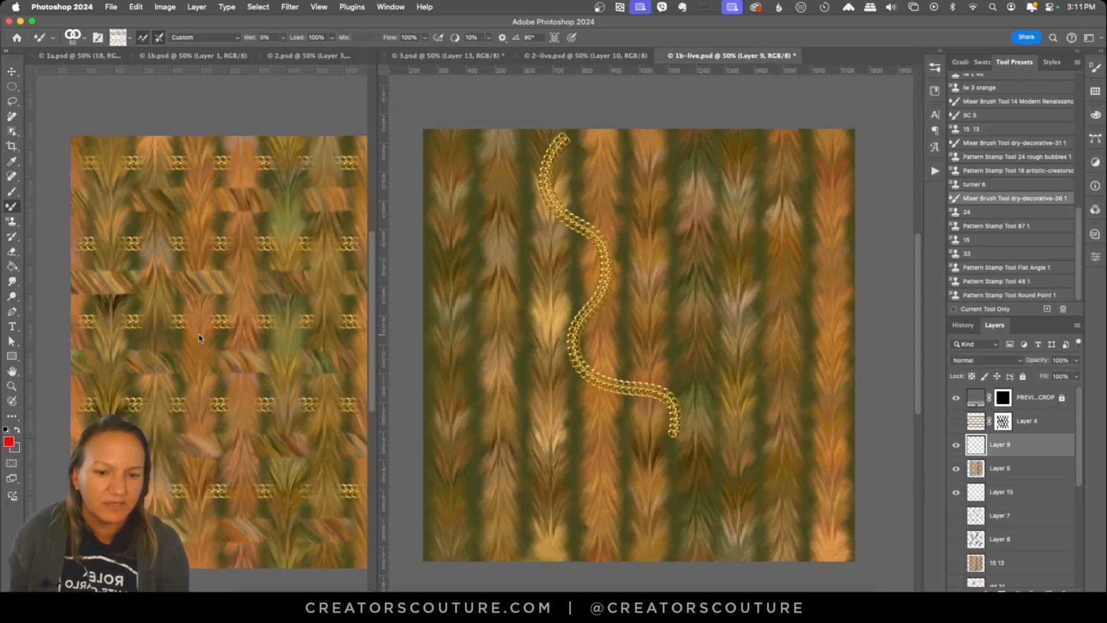
{"action": "left_click", "coordinate": [680, 224]}
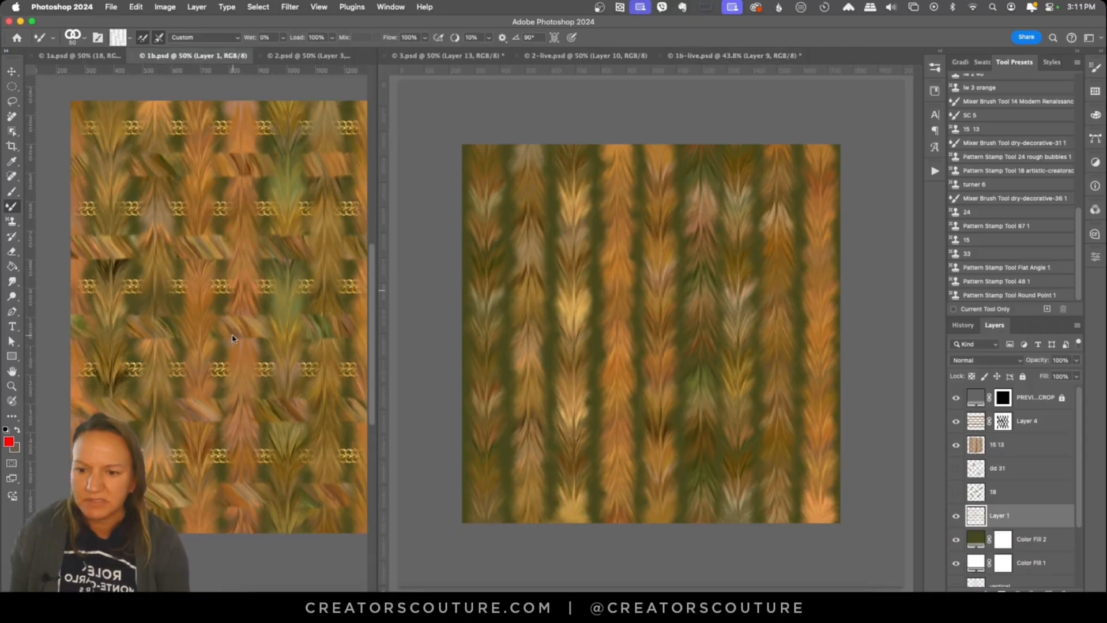
Step: Paint a horizontal gold chain row across the upper part of Layer 10 and shift it up slightly
{"action": "left_click_drag", "start_coordinate": [442, 186], "coordinate": [858, 187]}
{"action": "key", "text": "v"}
{"action": "left_click_drag", "start_coordinate": [657, 260], "coordinate": [657, 246]}
{"action": "key", "text": "b"}
Step: Try three widely spaced horizontal chain rows below the first one on Layer 10
{"action": "left_click_drag", "start_coordinate": [857, 257], "coordinate": [444, 257]}
{"action": "left_click_drag", "start_coordinate": [444, 343], "coordinate": [857, 343]}
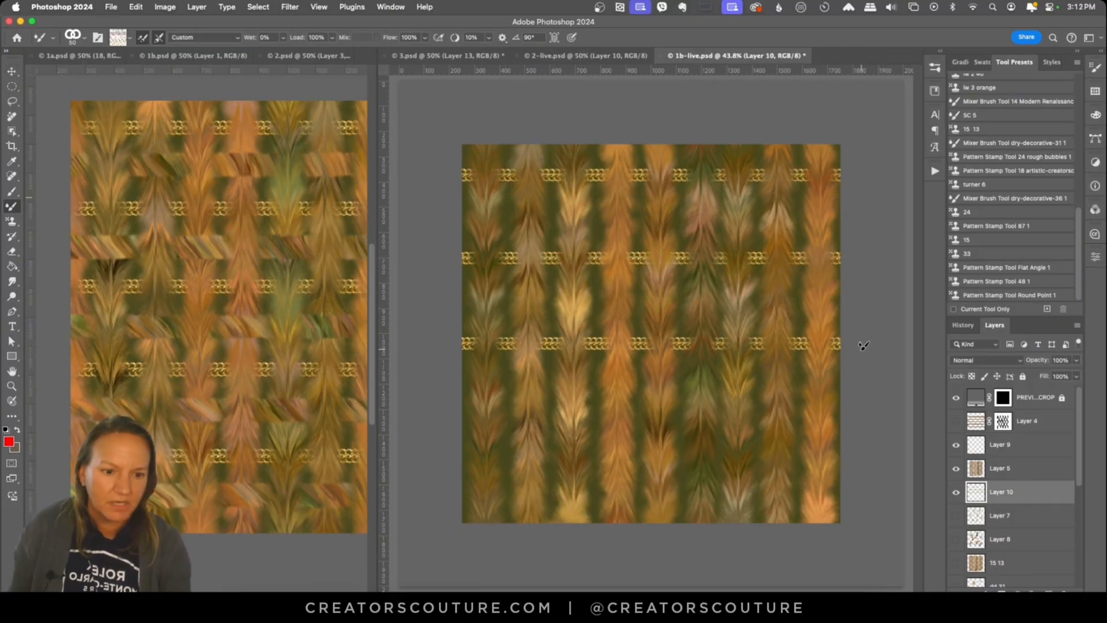
{"action": "left_click_drag", "start_coordinate": [857, 428], "coordinate": [443, 429]}
{"action": "key", "text": "super+z"}
{"action": "key", "text": "super+z"}
{"action": "key", "text": "super+z"}
Step: Paint four more horizontal gold chain rows, spaced more closely, down the tile on Layer 10
{"action": "left_click_drag", "start_coordinate": [444, 239], "coordinate": [857, 239]}
{"action": "left_click_drag", "start_coordinate": [444, 310], "coordinate": [857, 310]}
{"action": "left_click_drag", "start_coordinate": [444, 383], "coordinate": [857, 383]}
{"action": "key", "text": "super+z"}
{"action": "left_click_drag", "start_coordinate": [444, 373], "coordinate": [857, 373]}
{"action": "left_click_drag", "start_coordinate": [444, 451], "coordinate": [716, 462]}
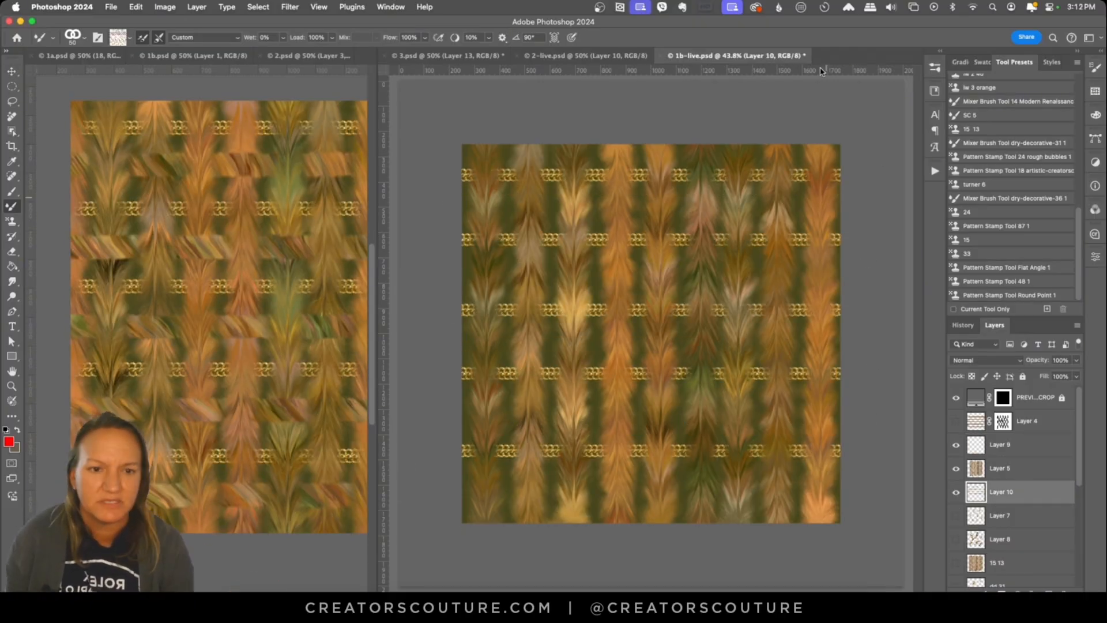
Step: Load the turner 6 preset and paint a streaked horizontal band below the top chain row on Layer 9
{"action": "left_click", "coordinate": [1037, 445]}
{"action": "left_click", "coordinate": [980, 185]}
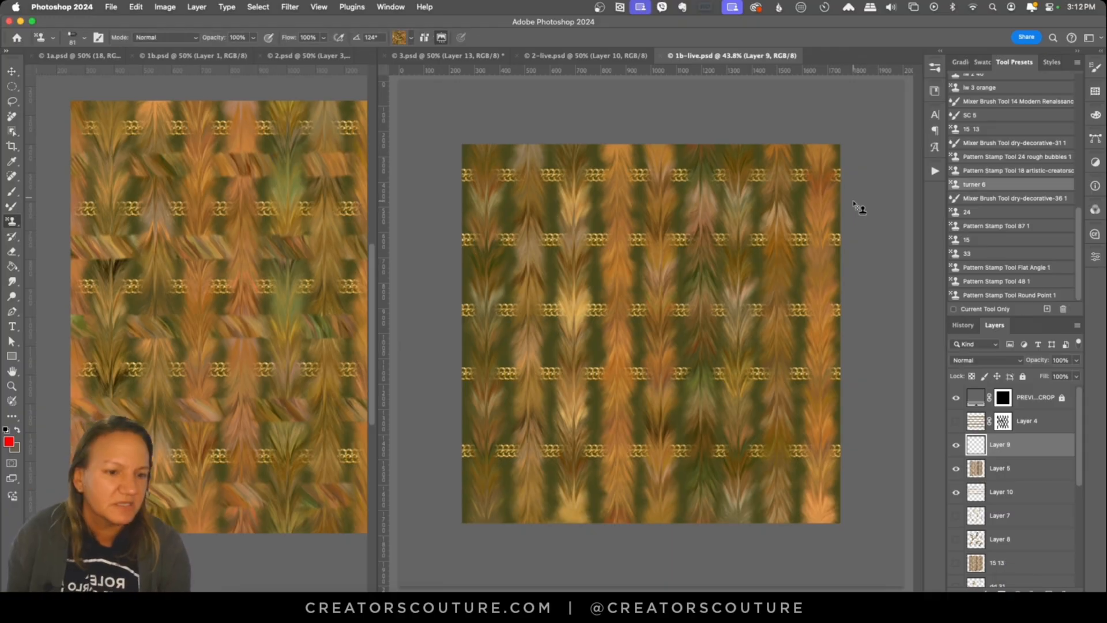
{"action": "left_click_drag", "start_coordinate": [857, 202], "coordinate": [458, 202]}
{"action": "left_click_drag", "start_coordinate": [793, 207], "coordinate": [891, 186]}
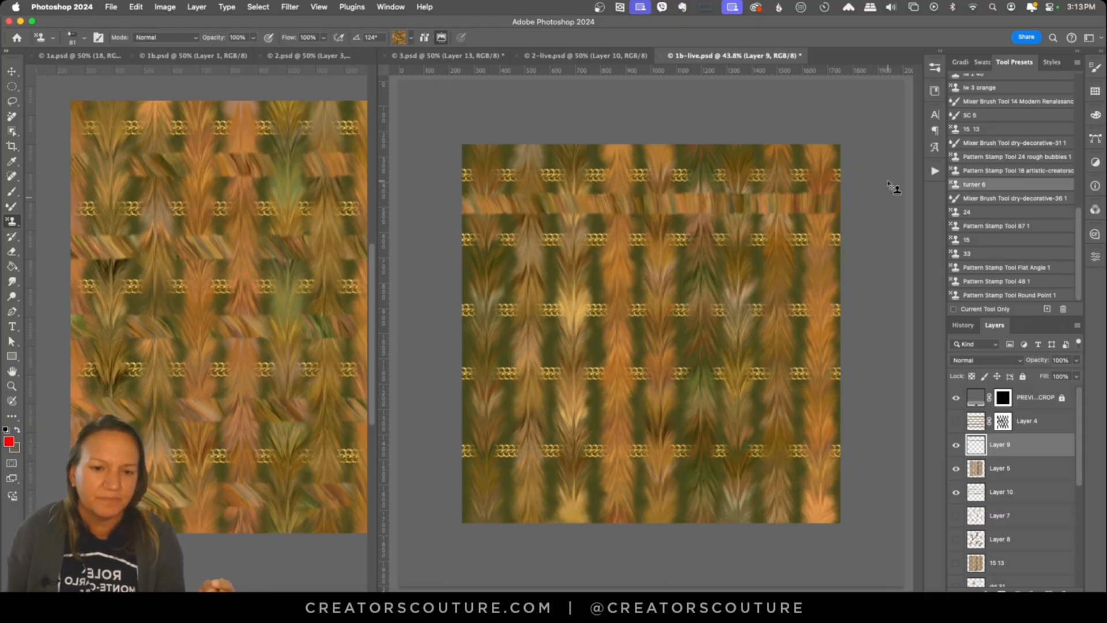
Step: Paint four more streaked horizontal bands below the remaining chain rows on Layer 9
{"action": "left_click_drag", "start_coordinate": [864, 269], "coordinate": [452, 269]}
{"action": "key", "text": "super+z"}
{"action": "left_click_drag", "start_coordinate": [451, 272], "coordinate": [859, 276]}
{"action": "mouse_move", "coordinate": [451, 337]}
{"action": "left_mouse_down"}
{"action": "mouse_move", "coordinate": [616, 351]}
{"action": "mouse_move", "coordinate": [858, 347]}
{"action": "left_mouse_up"}
{"action": "key", "text": "super+z"}
{"action": "left_click_drag", "start_coordinate": [432, 414], "coordinate": [903, 426]}
{"action": "left_click_drag", "start_coordinate": [451, 487], "coordinate": [870, 504]}
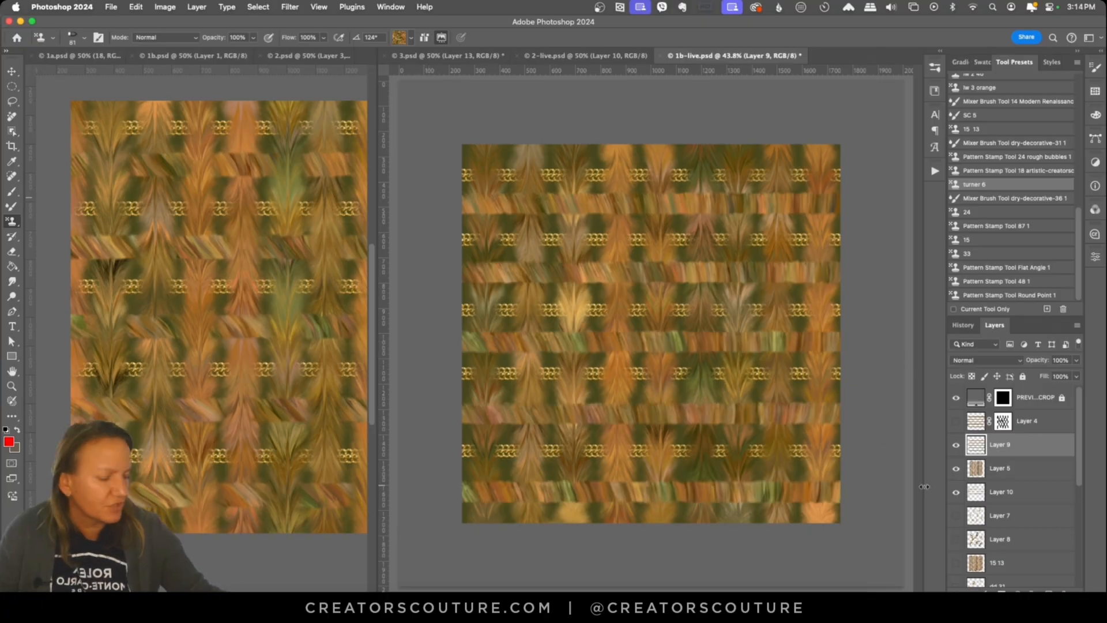
Step: Add a layer mask to Layer 9 and choose a textured tip for the Brush tool
{"action": "left_click", "coordinate": [956, 445]}
{"action": "left_click", "coordinate": [956, 444]}
{"action": "left_click", "coordinate": [1002, 594]}
{"action": "left_click", "coordinate": [11, 192]}
{"action": "left_click", "coordinate": [934, 68]}
{"action": "scroll", "coordinate": [911, 216], "scroll_direction": "down", "scroll_amount": 5}
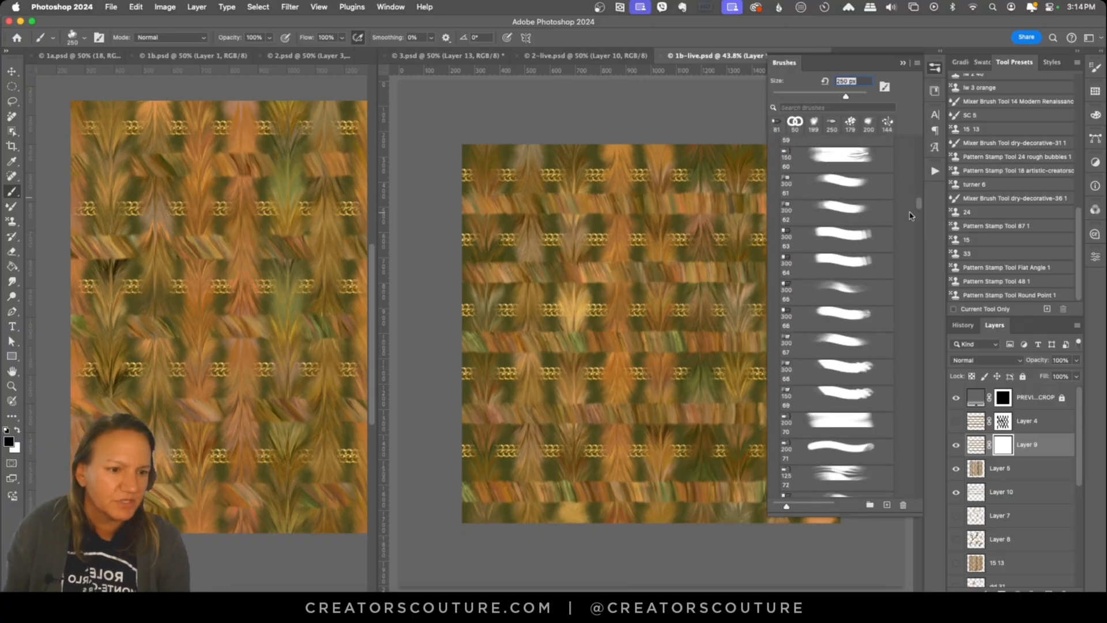
{"action": "scroll", "coordinate": [910, 215], "scroll_direction": "down", "scroll_amount": 10}
{"action": "left_click", "coordinate": [842, 271]}
{"action": "left_click", "coordinate": [902, 63]}
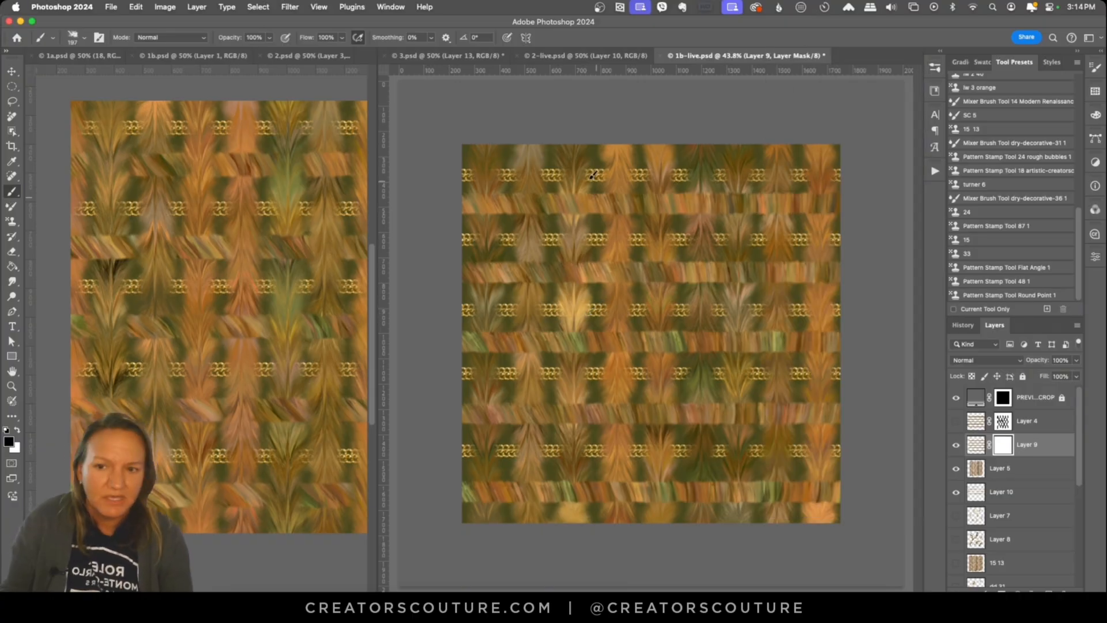
Step: Add a new layer above Layer 9, try red brush strokes on it, and enlarge the brush
{"action": "key", "text": "alt+shift+super+n"}
{"action": "left_click_drag", "start_coordinate": [611, 217], "coordinate": [604, 318]}
{"action": "key", "text": "bracketright"}
{"action": "key", "text": "bracketright"}
{"action": "key", "text": "bracketright"}
{"action": "key", "text": "bracketright"}
{"action": "left_click_drag", "start_coordinate": [796, 180], "coordinate": [693, 363]}
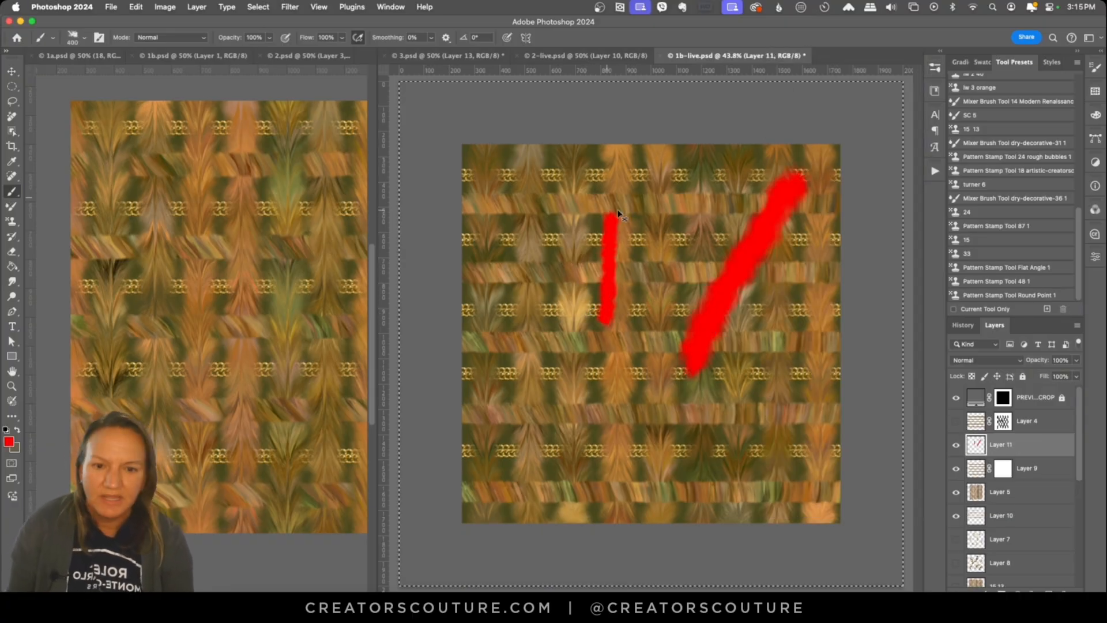
{"action": "key", "text": "super+z"}
{"action": "key", "text": "super+z"}
Step: Try vertical red strokes on Layer 11 to examine the brush's textured edges up close
{"action": "left_click", "coordinate": [598, 242], "text": "super"}
{"action": "left_click", "coordinate": [598, 242], "text": "super"}
{"action": "left_click_drag", "start_coordinate": [654, 144], "coordinate": [661, 488]}
{"action": "key", "text": "super+z"}
{"action": "left_click_drag", "start_coordinate": [609, 200], "coordinate": [609, 294]}
{"action": "key", "text": "super+z"}
{"action": "left_click_drag", "start_coordinate": [569, 179], "coordinate": [569, 470]}
{"action": "left_click_drag", "start_coordinate": [659, 179], "coordinate": [657, 453]}
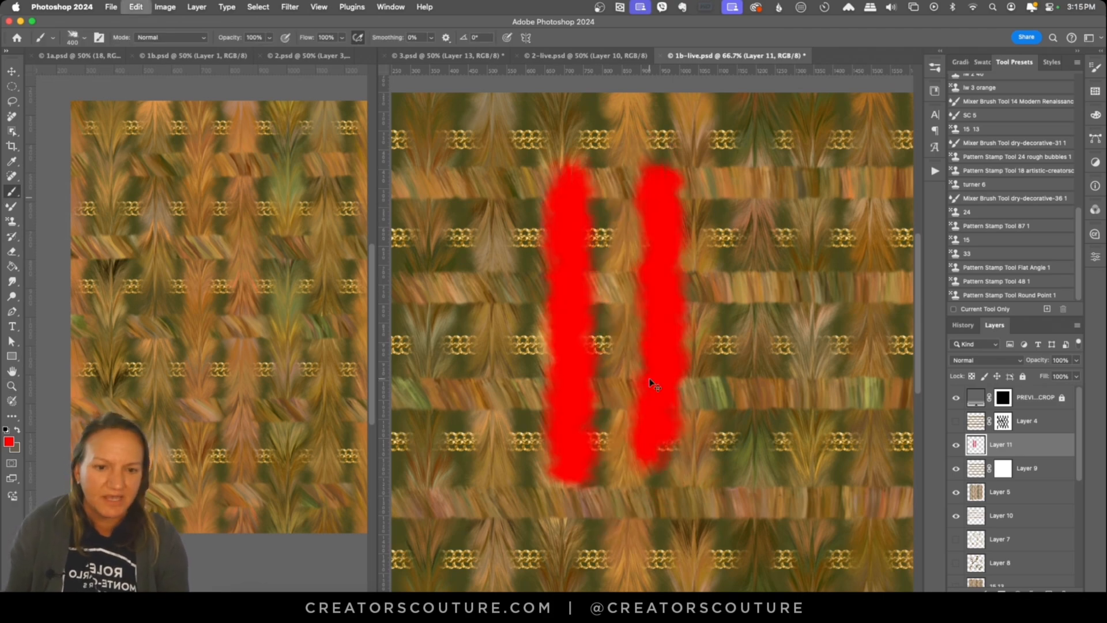
{"action": "key", "text": "super+z"}
{"action": "key", "text": "super+z"}
Step: Remove the red test strokes and paint black on Layer 9's mask to hide alternating band segments where they cross the feathered stripes
{"action": "left_click", "coordinate": [1003, 469]}
{"action": "left_click_drag", "start_coordinate": [496, 180], "coordinate": [495, 291]}
{"action": "key", "text": "super+z"}
{"action": "left_click", "coordinate": [600, 241], "text": "alt+super"}
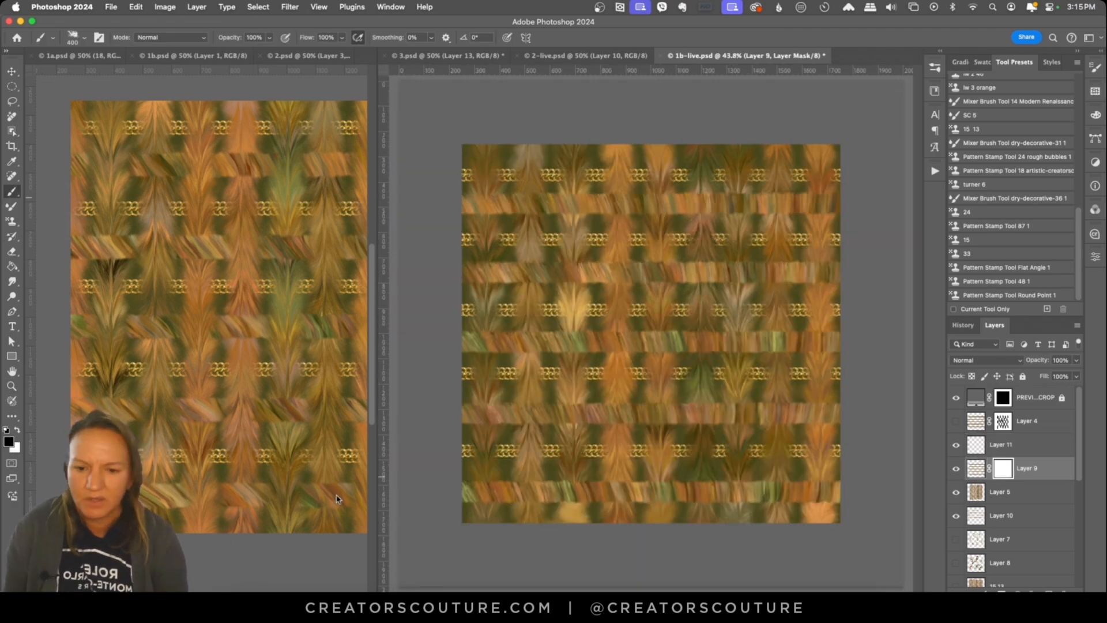
{"action": "left_click", "coordinate": [706, 354], "text": "super"}
{"action": "left_click", "coordinate": [9, 441]}
{"action": "left_click", "coordinate": [957, 365]}
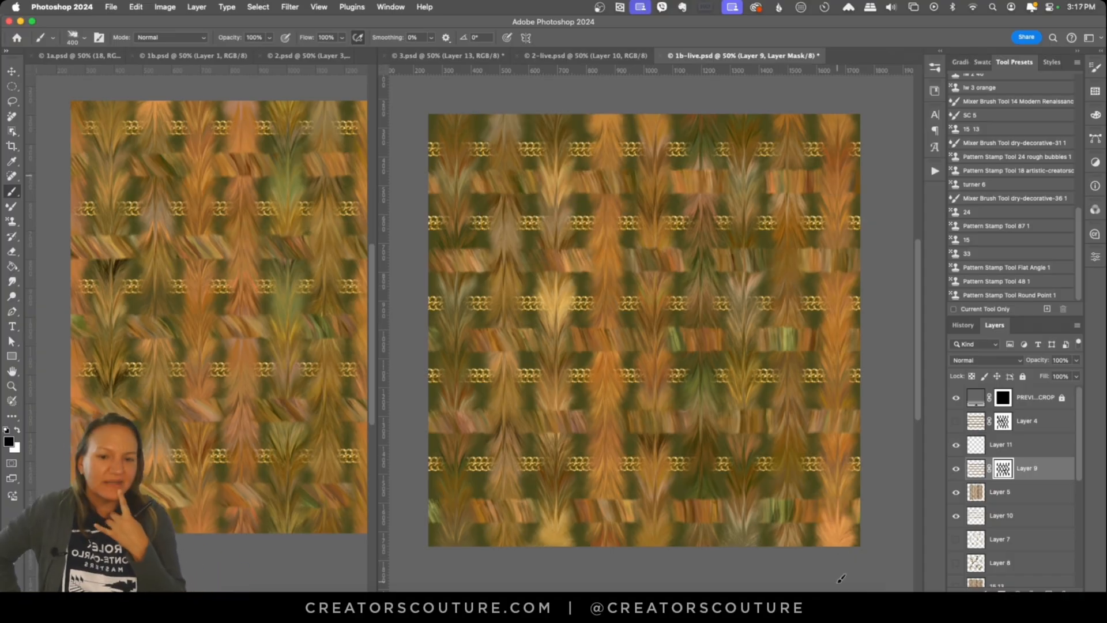
Step: Switch to the leaf pattern document 3.psd
{"action": "left_click", "coordinate": [449, 55]}
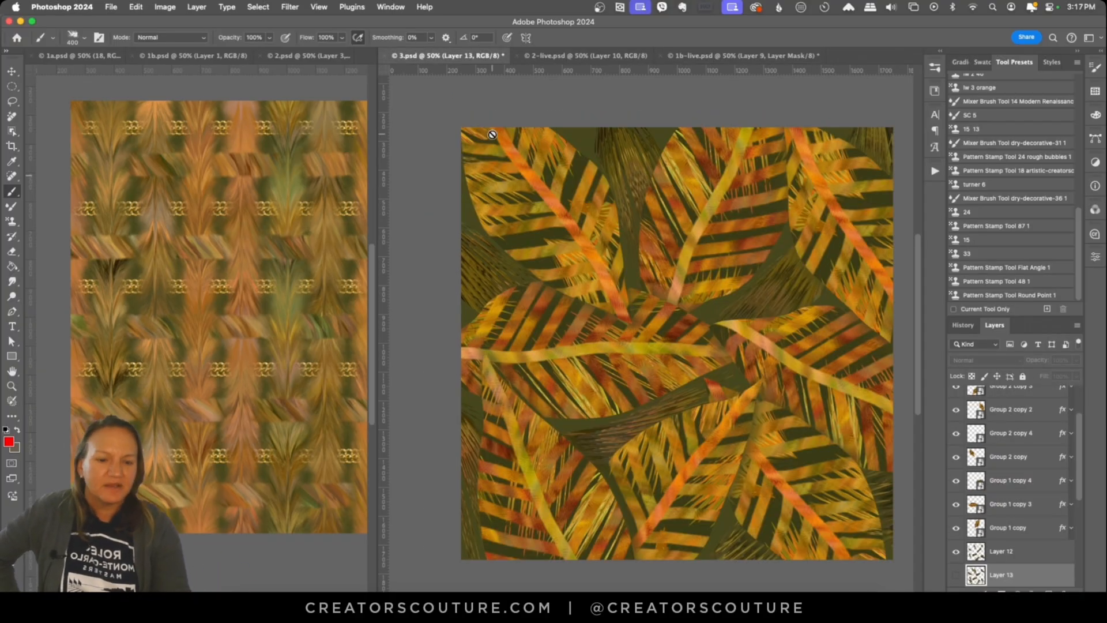